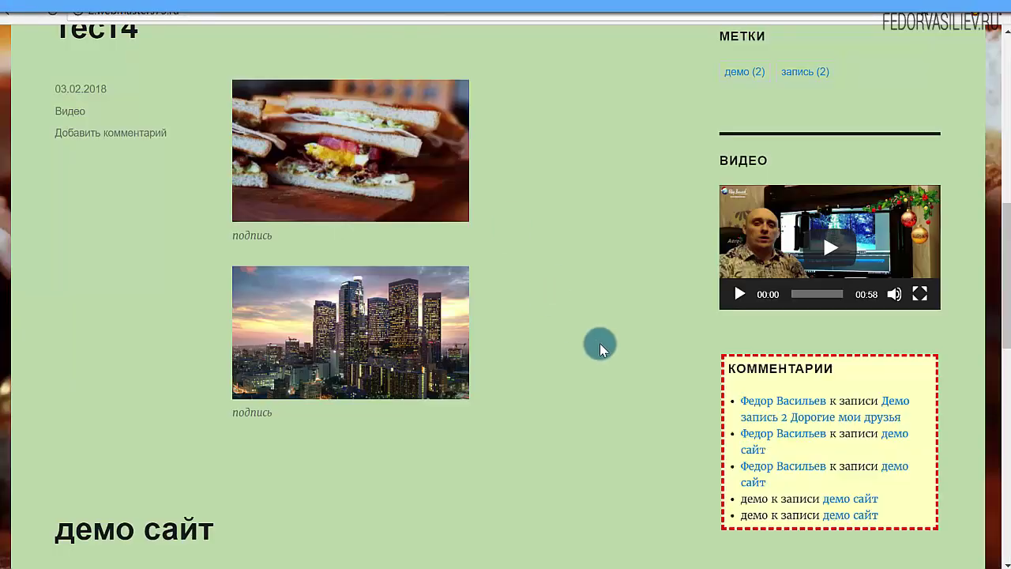
Step: Inspect the sidebar ВИДЕО widget, then view the Видео category page
{"action": "scroll", "coordinate": [601, 348], "scroll_direction": "up", "scroll_amount": 2}
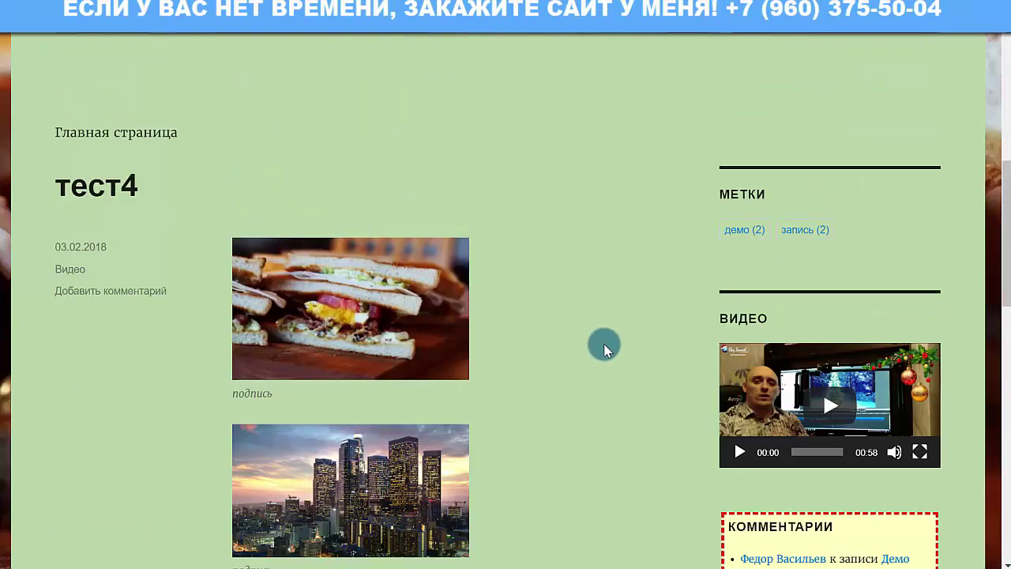
{"action": "scroll", "coordinate": [612, 352], "scroll_direction": "up", "scroll_amount": 6}
{"action": "scroll", "coordinate": [569, 208], "scroll_direction": "down", "scroll_amount": 7}
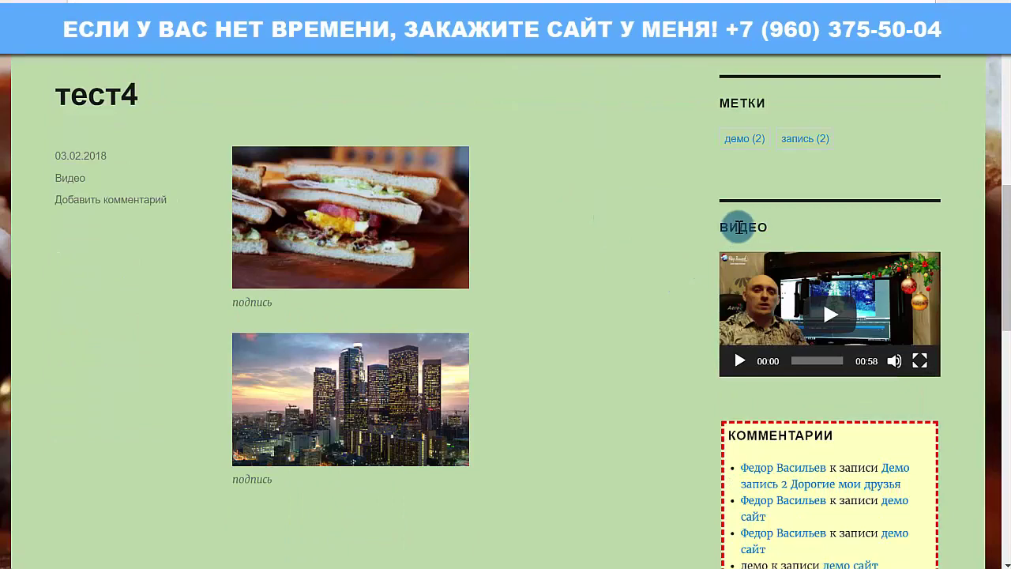
{"action": "left_click_drag", "start_coordinate": [718, 228], "coordinate": [746, 251]}
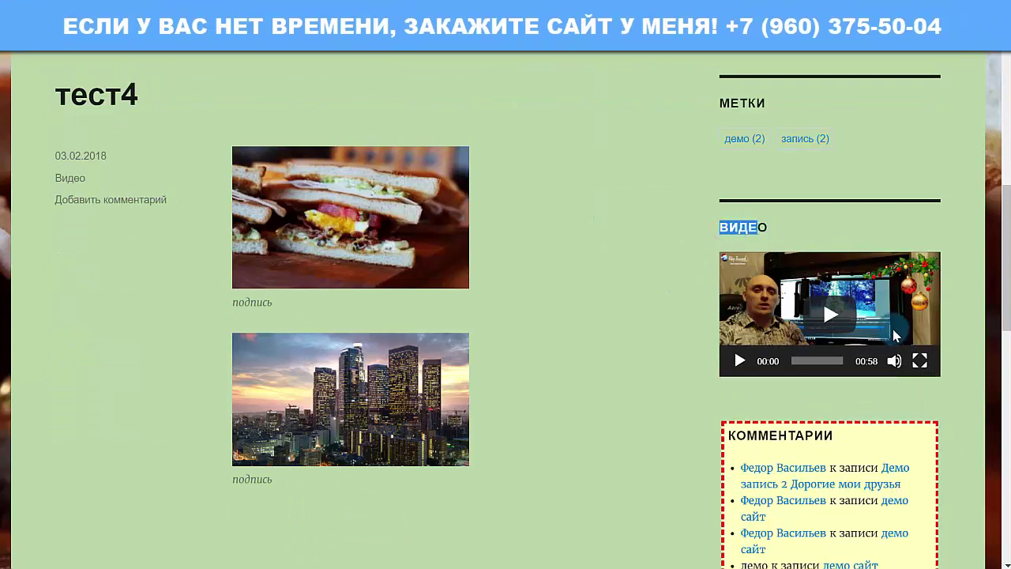
{"action": "scroll", "coordinate": [594, 301], "scroll_direction": "up", "scroll_amount": 6}
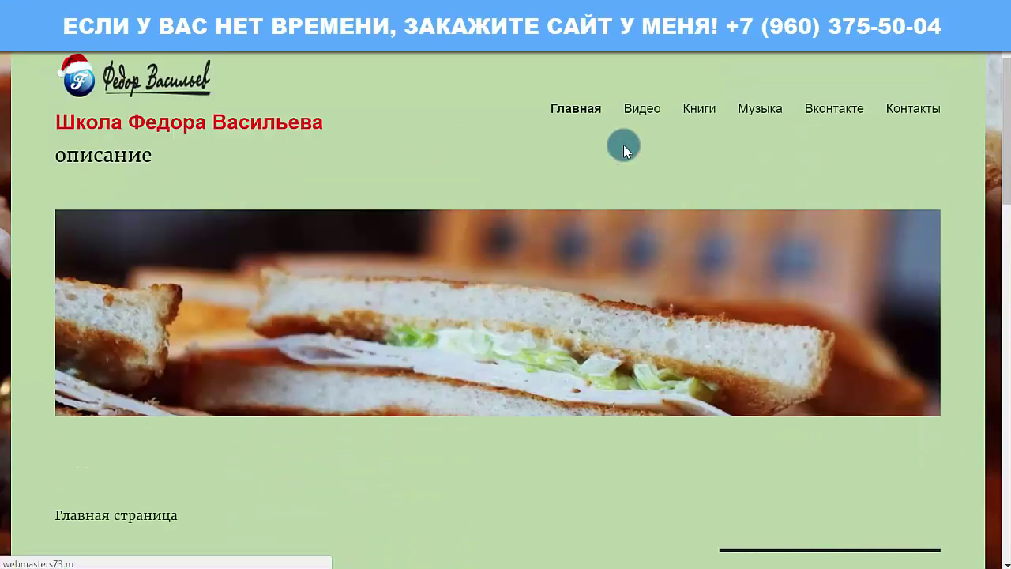
{"action": "left_click", "coordinate": [642, 107]}
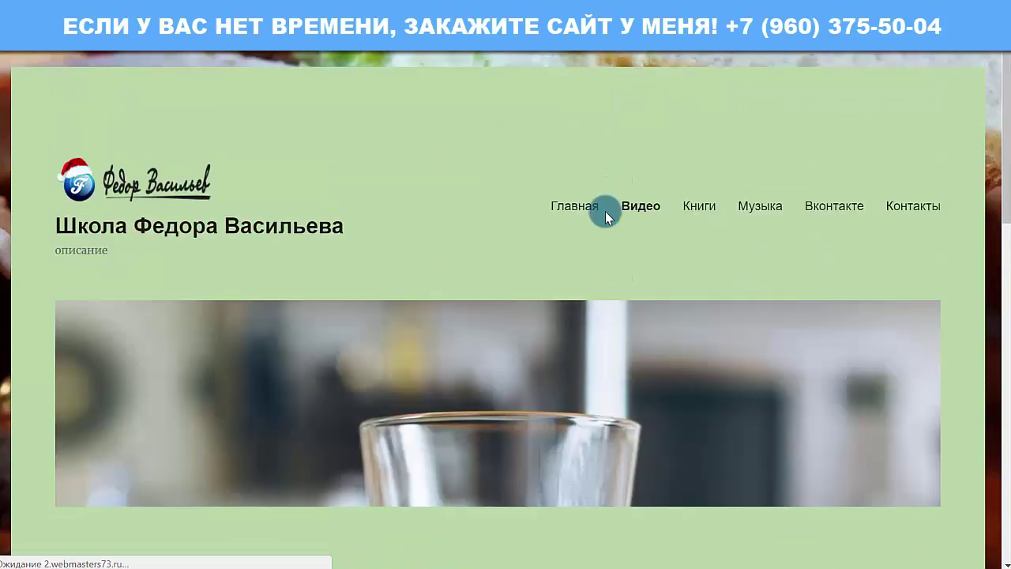
{"action": "scroll", "coordinate": [623, 226], "scroll_direction": "down", "scroll_amount": 8}
{"action": "scroll", "coordinate": [630, 348], "scroll_direction": "up", "scroll_amount": 8}
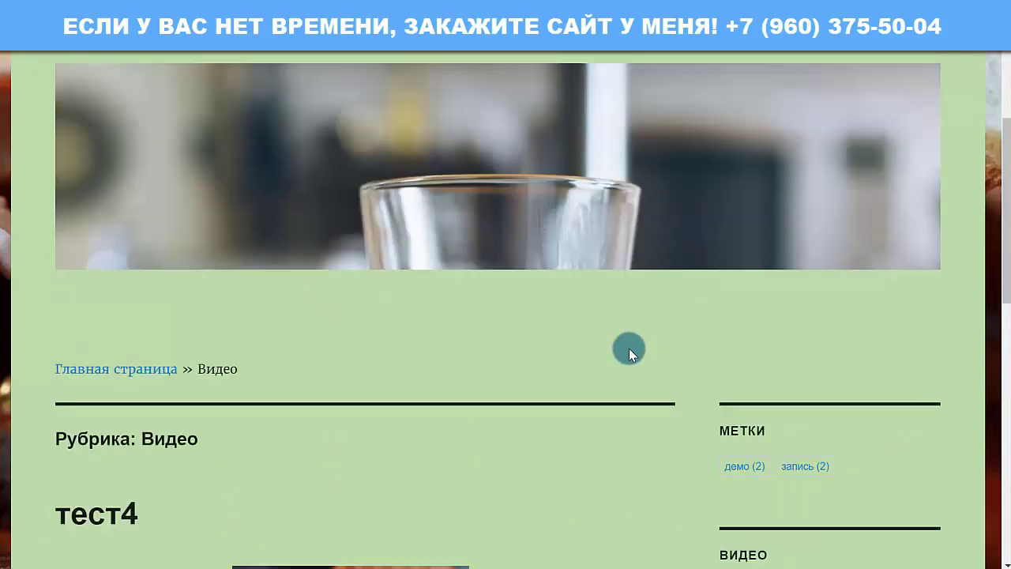
Step: View the Книги and Музыка category pages to check the sidebar video
{"action": "left_click", "coordinate": [706, 205]}
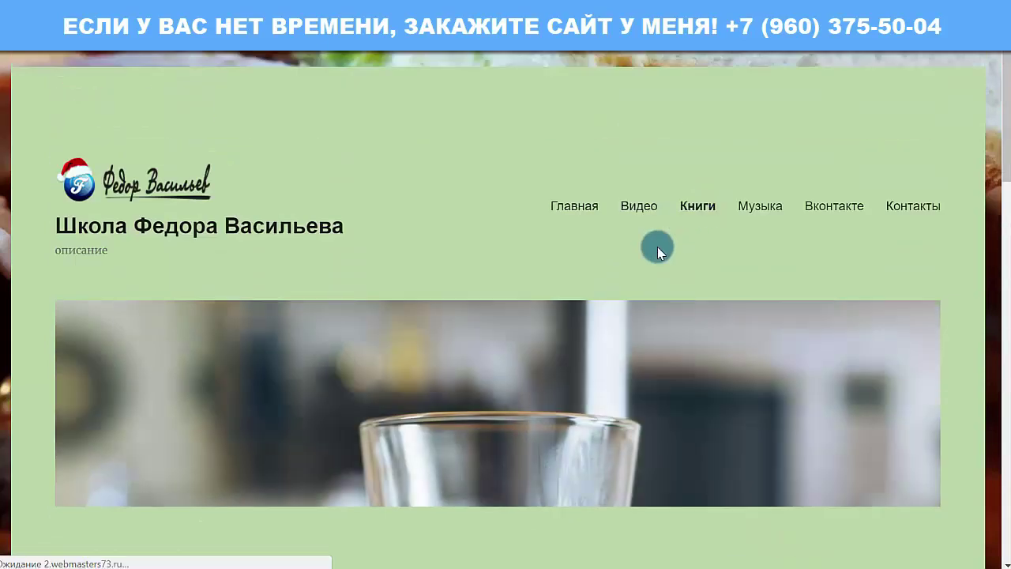
{"action": "scroll", "coordinate": [656, 245], "scroll_direction": "down", "scroll_amount": 7}
{"action": "scroll", "coordinate": [747, 300], "scroll_direction": "up", "scroll_amount": 5}
{"action": "scroll", "coordinate": [747, 301], "scroll_direction": "up", "scroll_amount": 3}
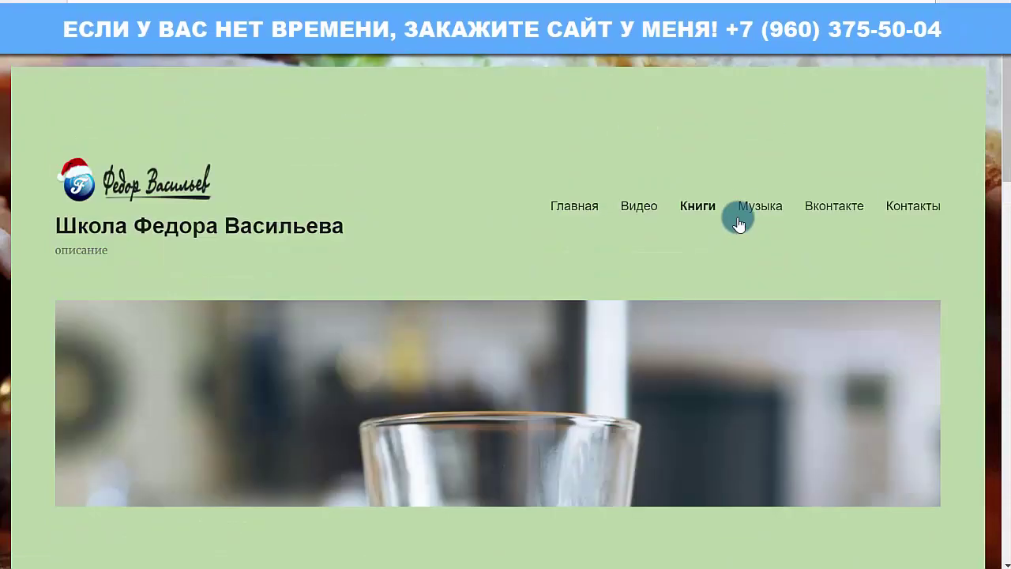
{"action": "left_click", "coordinate": [749, 212]}
{"action": "scroll", "coordinate": [735, 249], "scroll_direction": "down", "scroll_amount": 6}
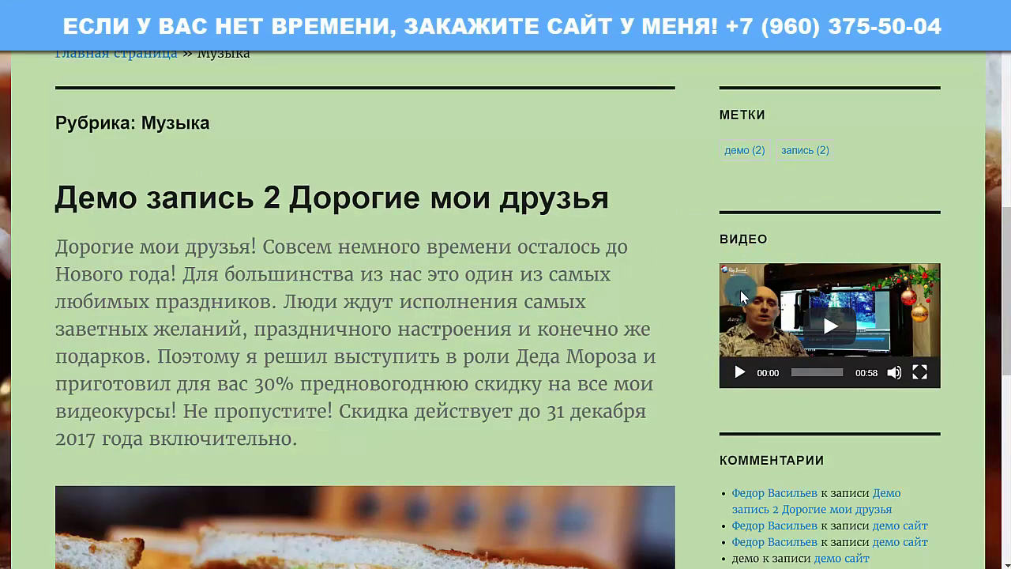
{"action": "left_click_drag", "start_coordinate": [711, 241], "coordinate": [711, 237]}
{"action": "scroll", "coordinate": [538, 292], "scroll_direction": "up", "scroll_amount": 7}
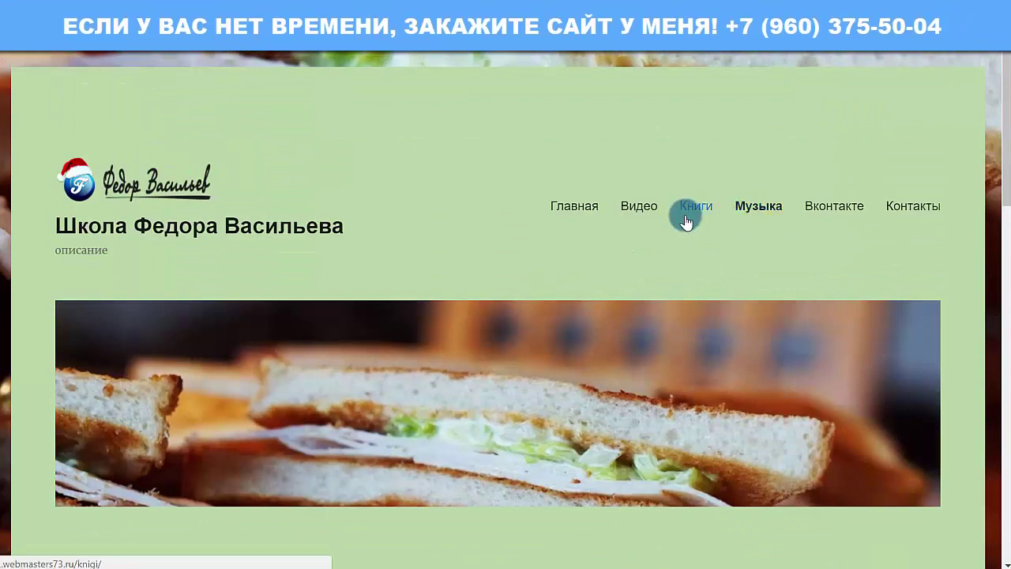
{"action": "scroll", "coordinate": [530, 249], "scroll_direction": "down", "scroll_amount": 6}
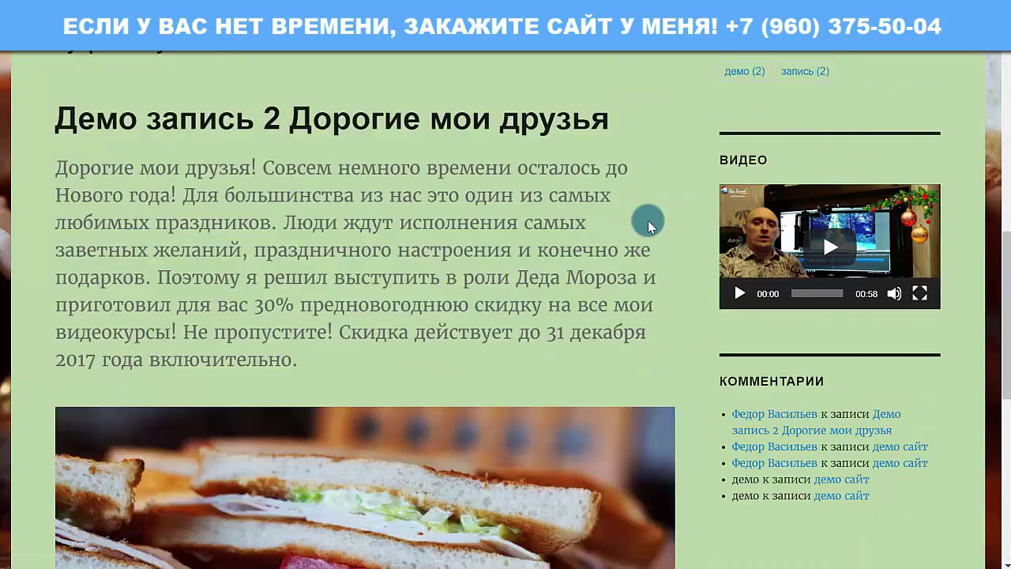
{"action": "scroll", "coordinate": [489, 304], "scroll_direction": "up", "scroll_amount": 2}
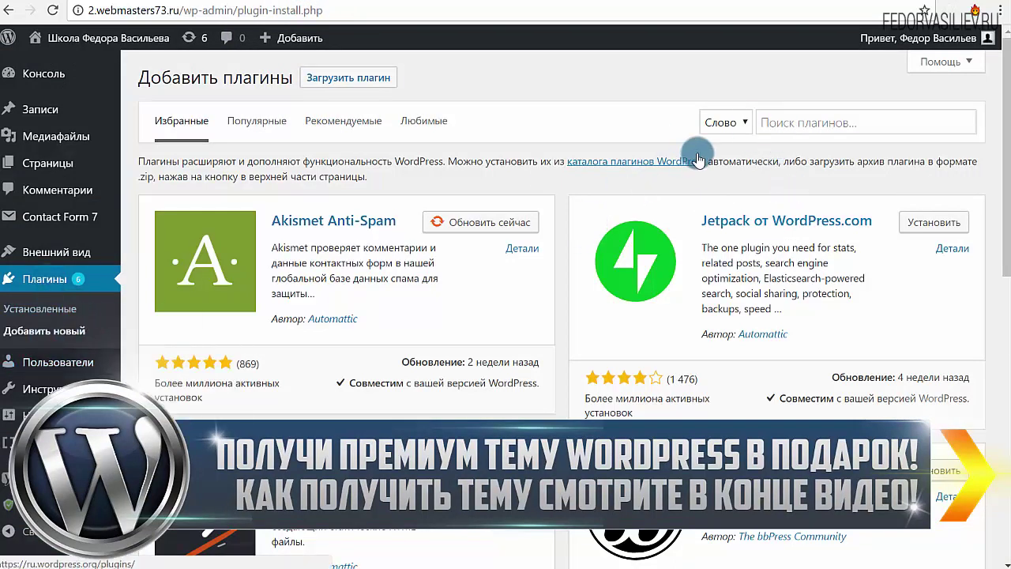
Step: Search for 'Restrict Widgets' in Add Plugins, install it and activate it
{"action": "right_click", "coordinate": [793, 127]}
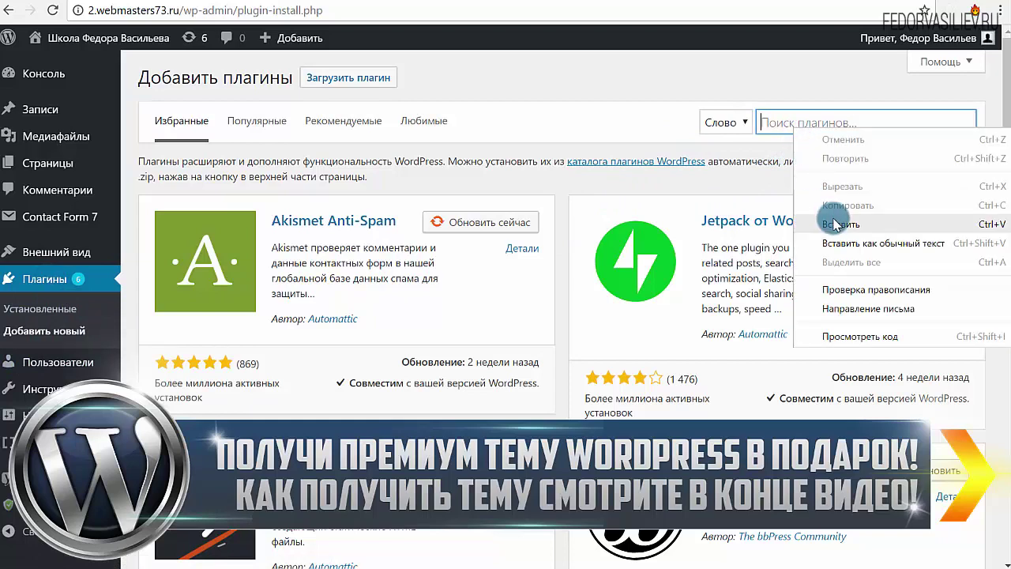
{"action": "left_click", "coordinate": [836, 219]}
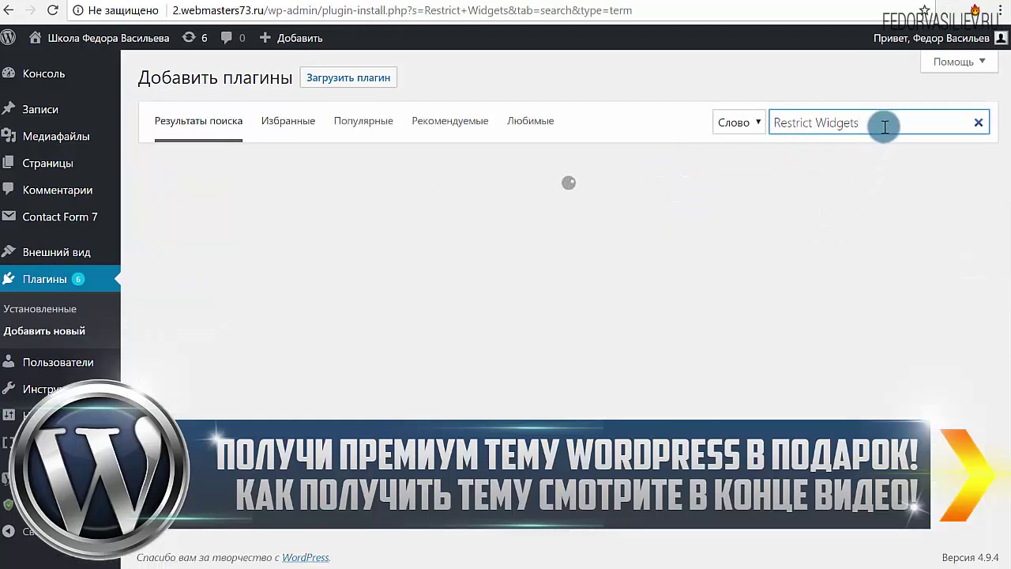
{"action": "left_click_drag", "start_coordinate": [882, 118], "coordinate": [752, 124]}
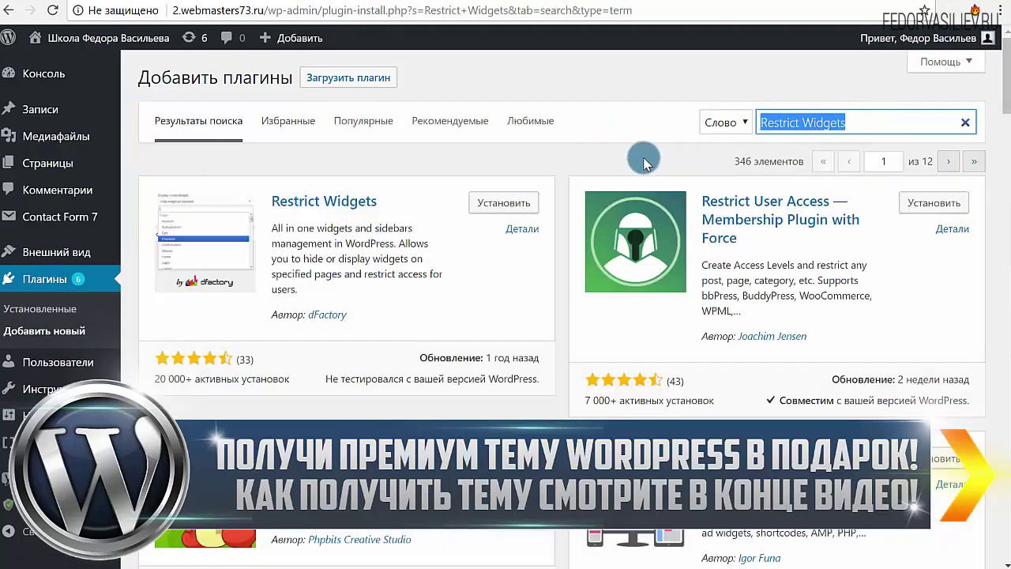
{"action": "left_click_drag", "start_coordinate": [867, 121], "coordinate": [764, 123]}
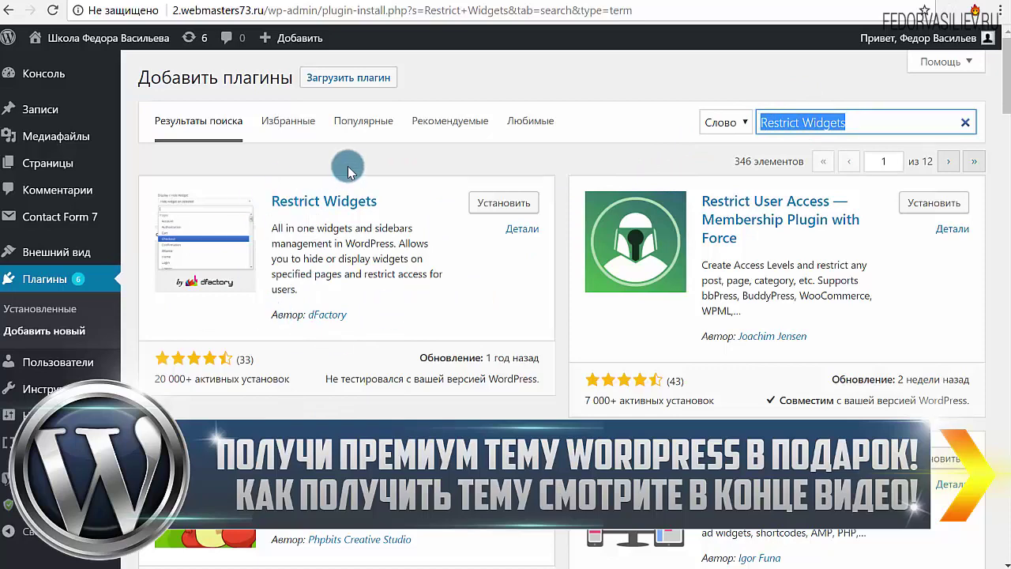
{"action": "left_click", "coordinate": [504, 207]}
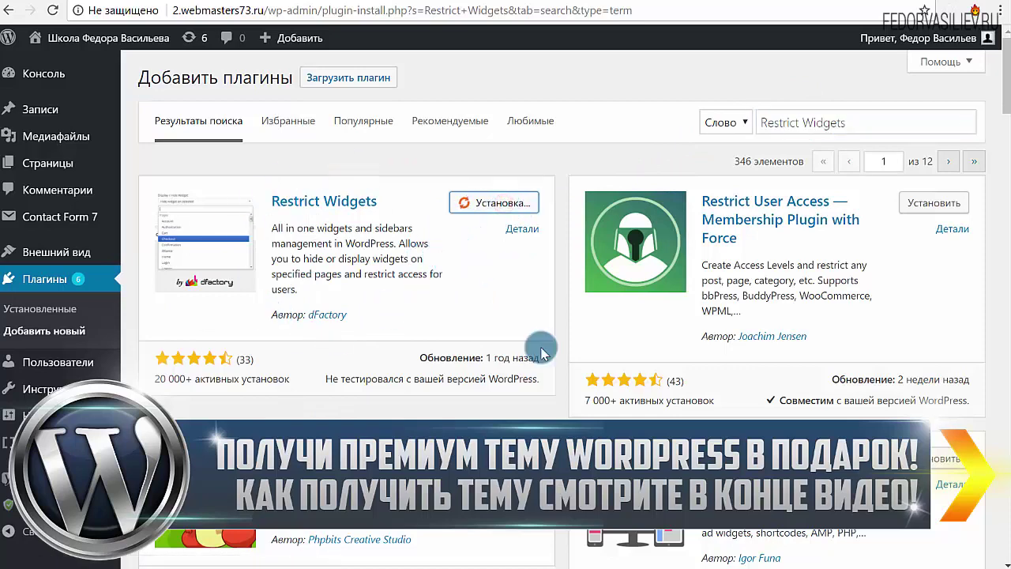
{"action": "left_click", "coordinate": [482, 203]}
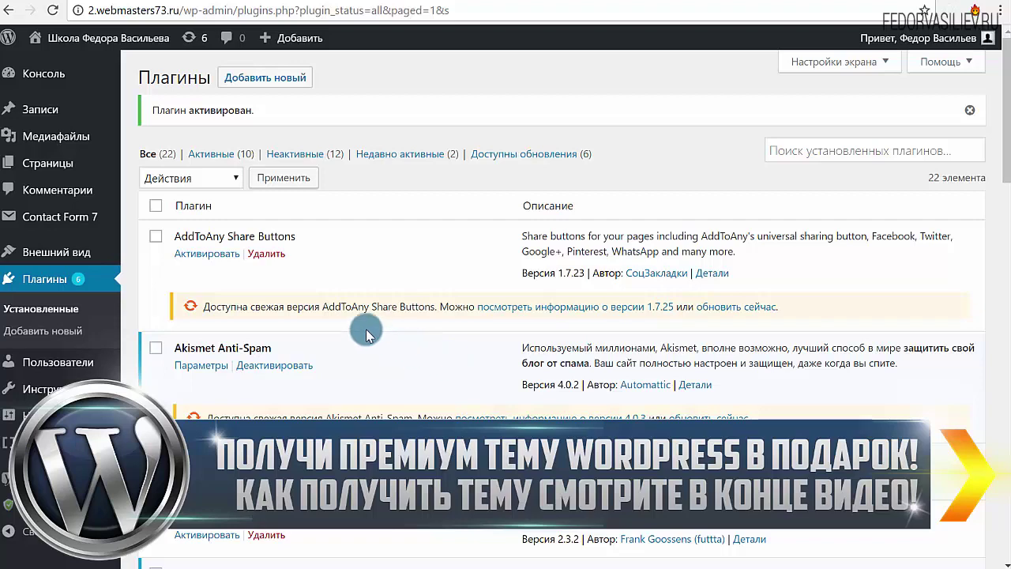
Step: Go to Appearance > Widgets to see the Боковая колонка sidebar widgets
{"action": "scroll", "coordinate": [332, 314], "scroll_direction": "down", "scroll_amount": 1}
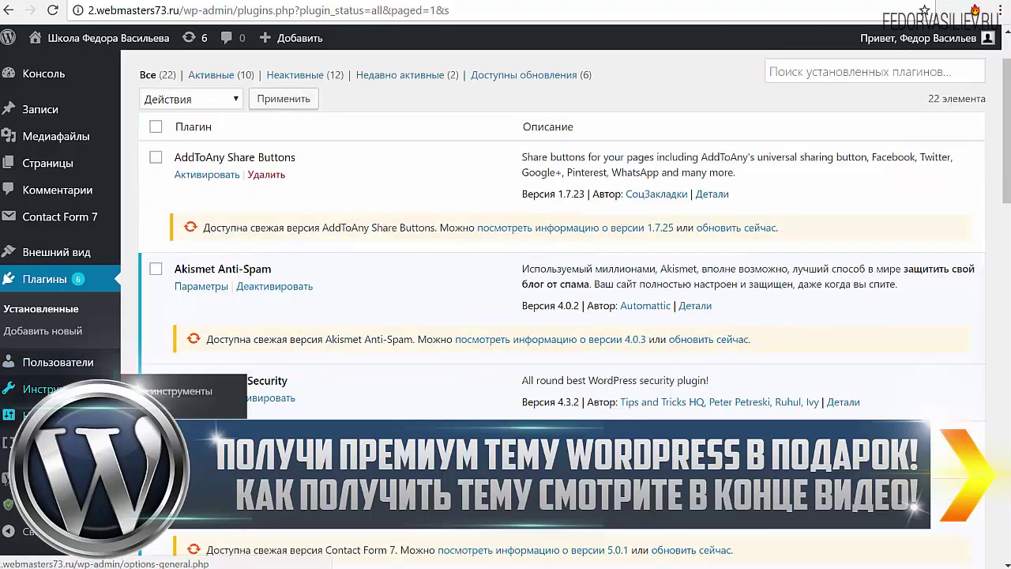
{"action": "mouse_move", "coordinate": [44, 256]}
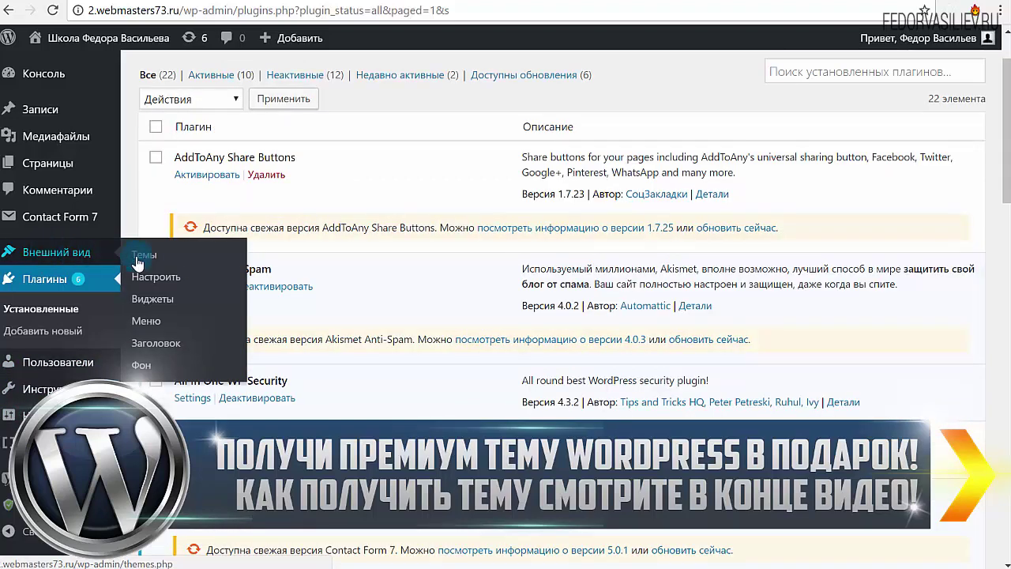
{"action": "left_click", "coordinate": [158, 300]}
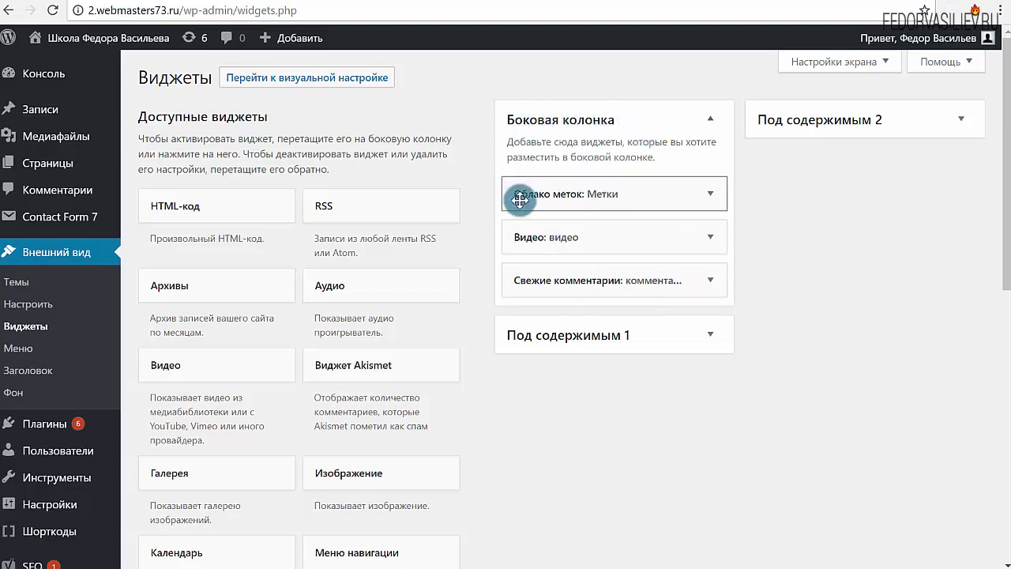
Step: Expand the Видео widget in Боковая колонка and open its Display / Hide Widget dropdown
{"action": "left_click", "coordinate": [711, 240]}
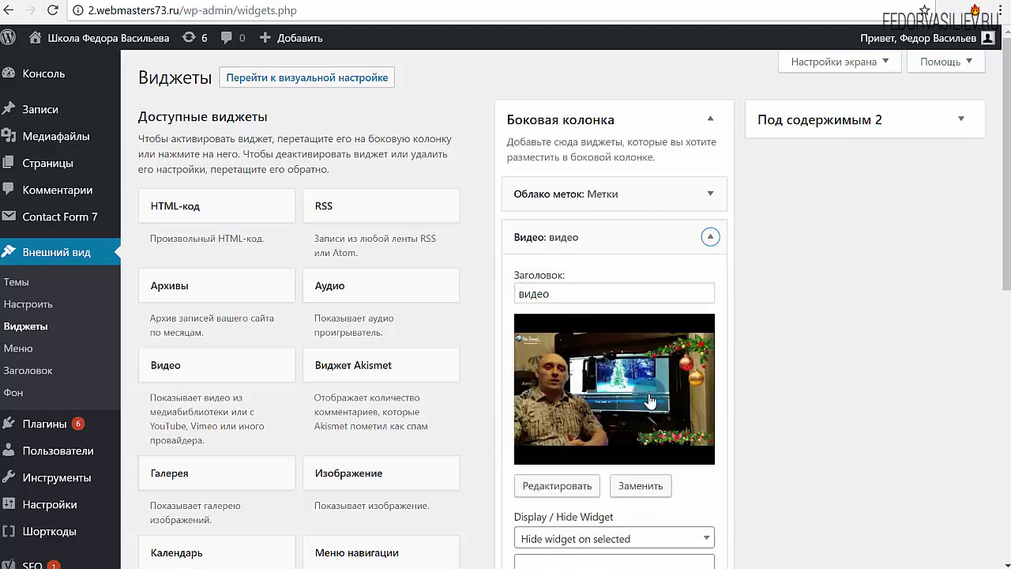
{"action": "scroll", "coordinate": [636, 181], "scroll_direction": "down", "scroll_amount": 2}
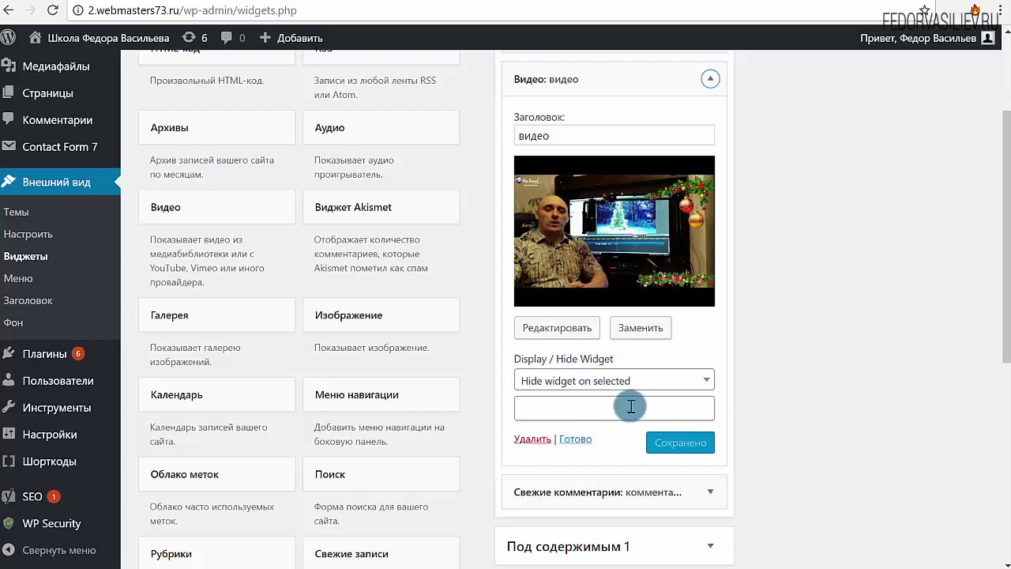
{"action": "left_click", "coordinate": [542, 382]}
{"action": "left_click", "coordinate": [542, 384]}
{"action": "left_click", "coordinate": [542, 384]}
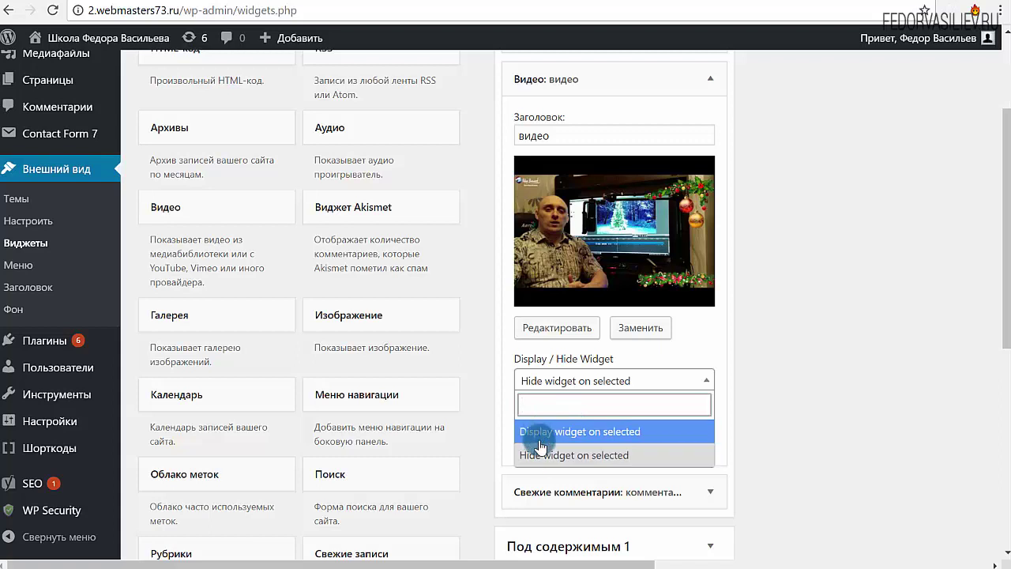
Step: Keep 'Hide widget on selected' and pick Книги and Музыка as the categories
{"action": "left_click", "coordinate": [538, 456]}
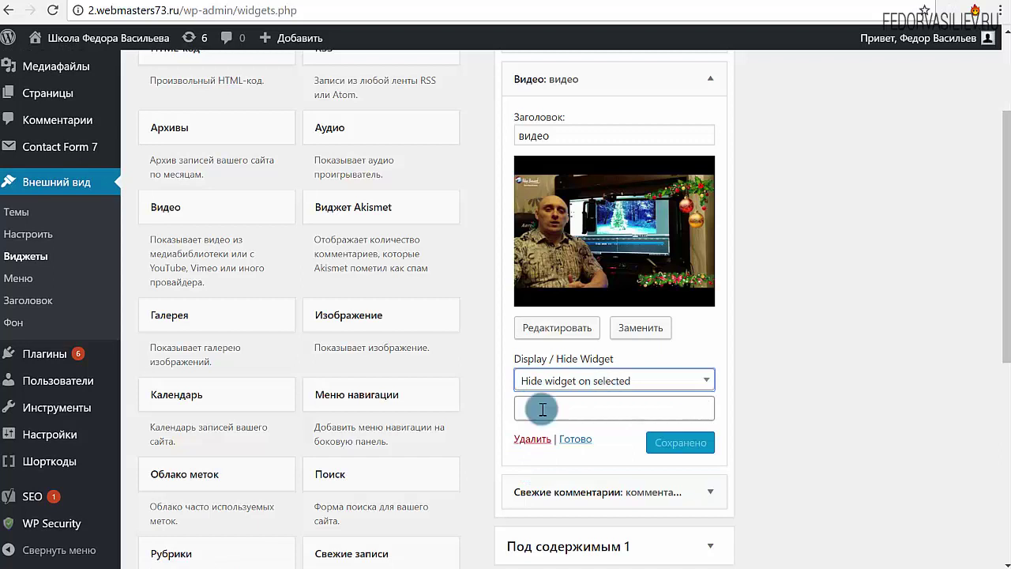
{"action": "left_click", "coordinate": [542, 409]}
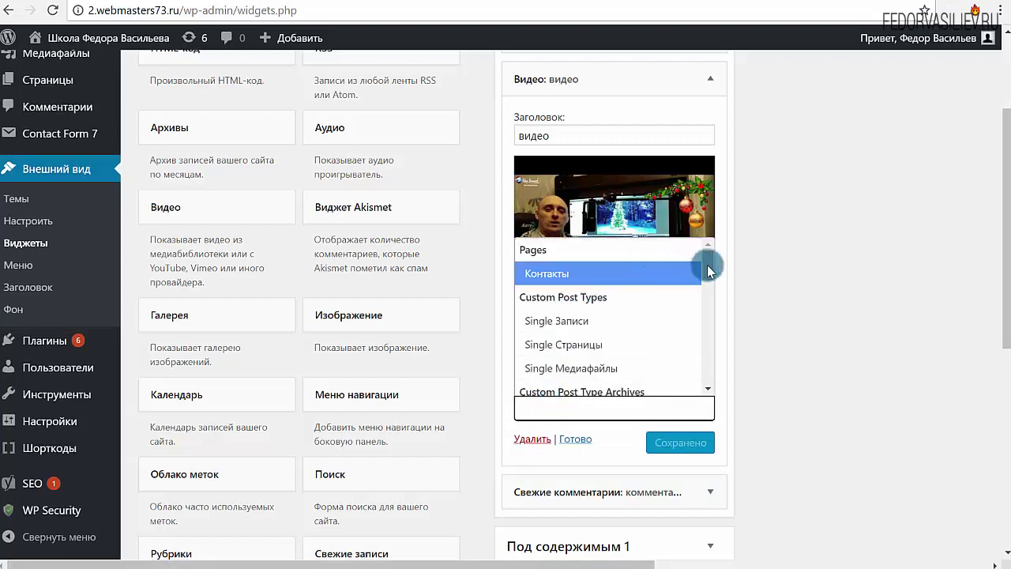
{"action": "left_click_drag", "start_coordinate": [708, 269], "coordinate": [702, 292]}
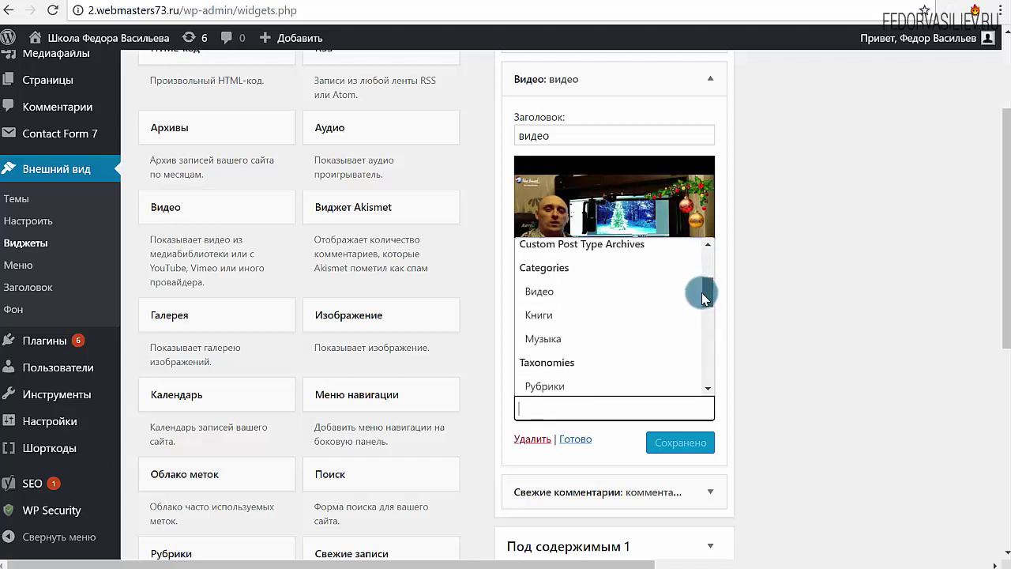
{"action": "left_click", "coordinate": [559, 318]}
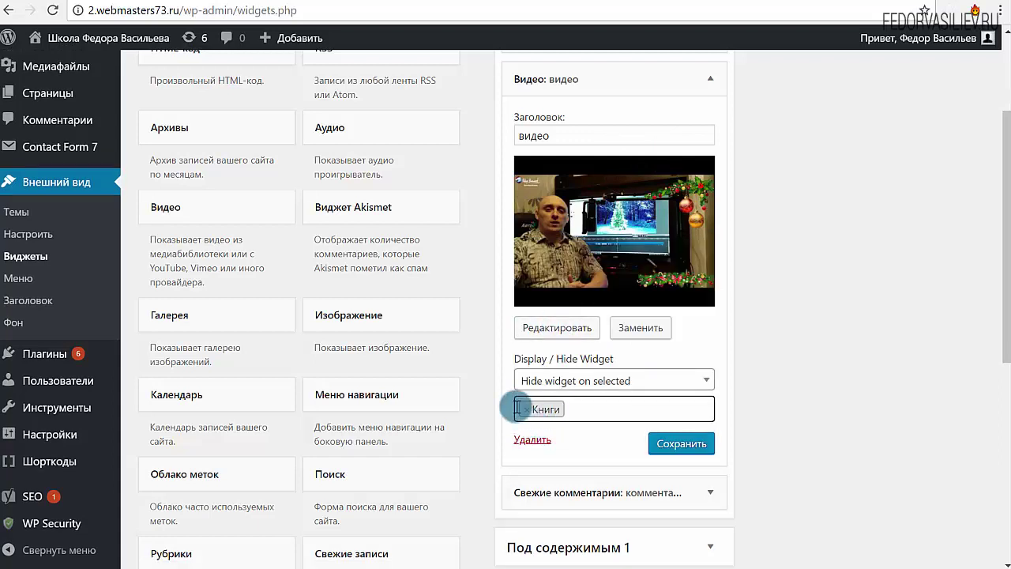
{"action": "left_click", "coordinate": [588, 407]}
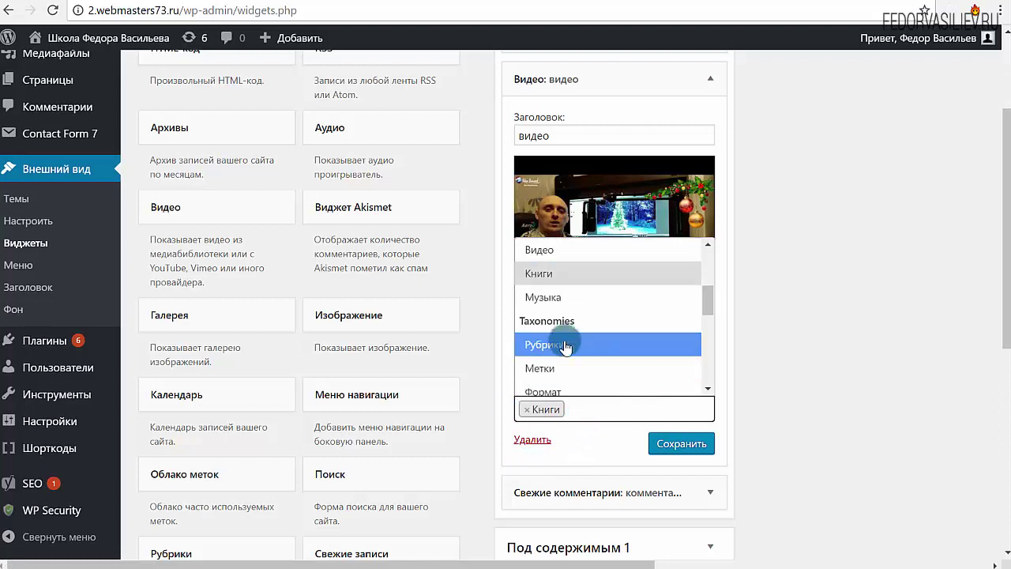
{"action": "left_click", "coordinate": [552, 311]}
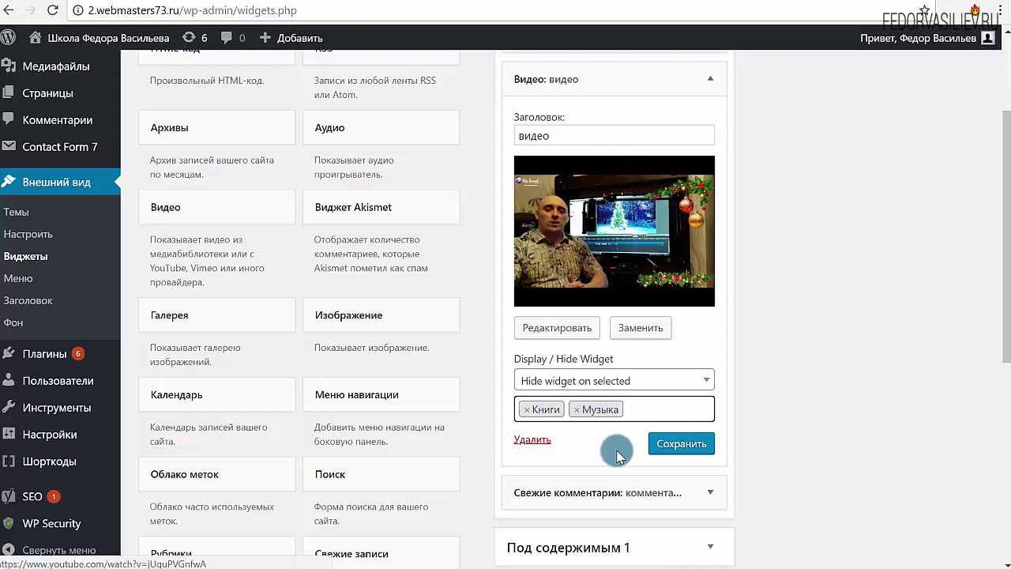
Step: Re-select Книги and Музыка, then save the Видео widget and collapse it
{"action": "left_click", "coordinate": [580, 417]}
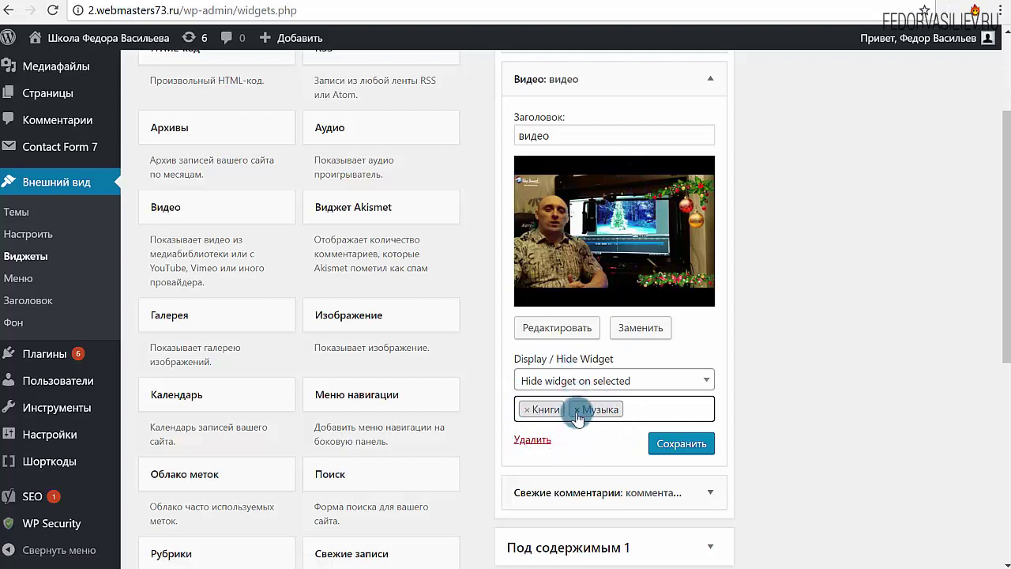
{"action": "left_click", "coordinate": [576, 410]}
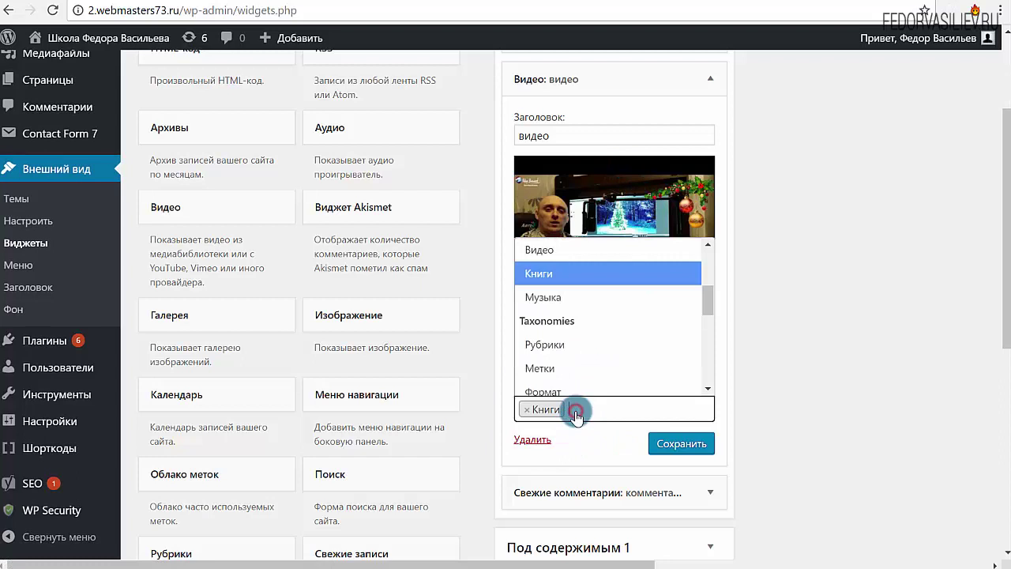
{"action": "left_click", "coordinate": [527, 417]}
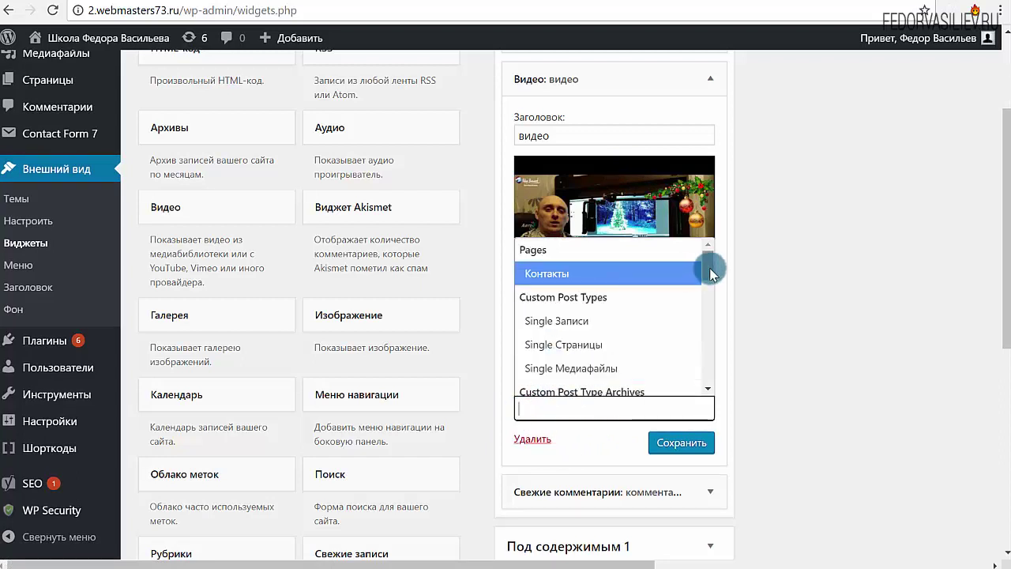
{"action": "left_click_drag", "start_coordinate": [711, 272], "coordinate": [702, 295]}
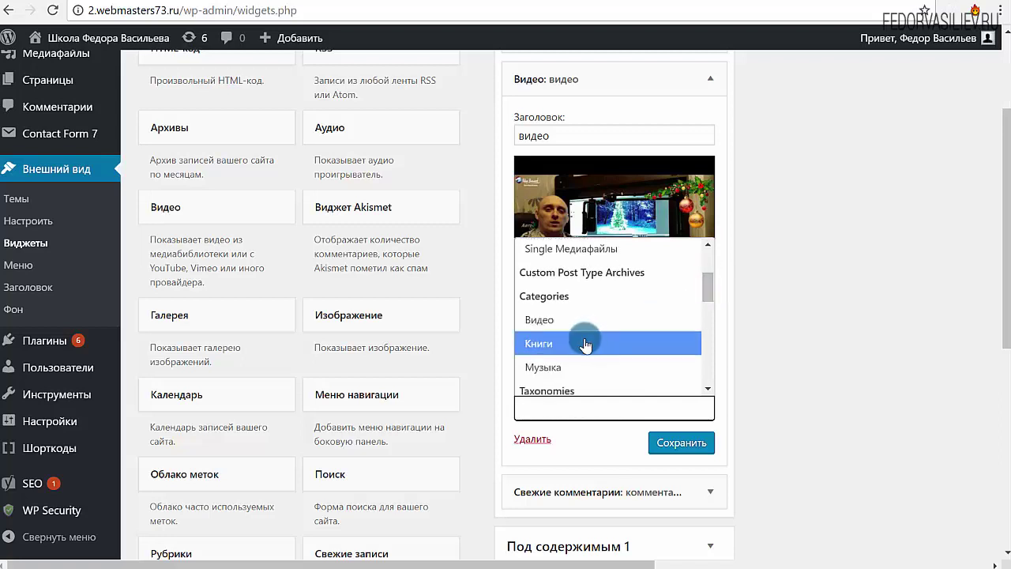
{"action": "left_click", "coordinate": [562, 346]}
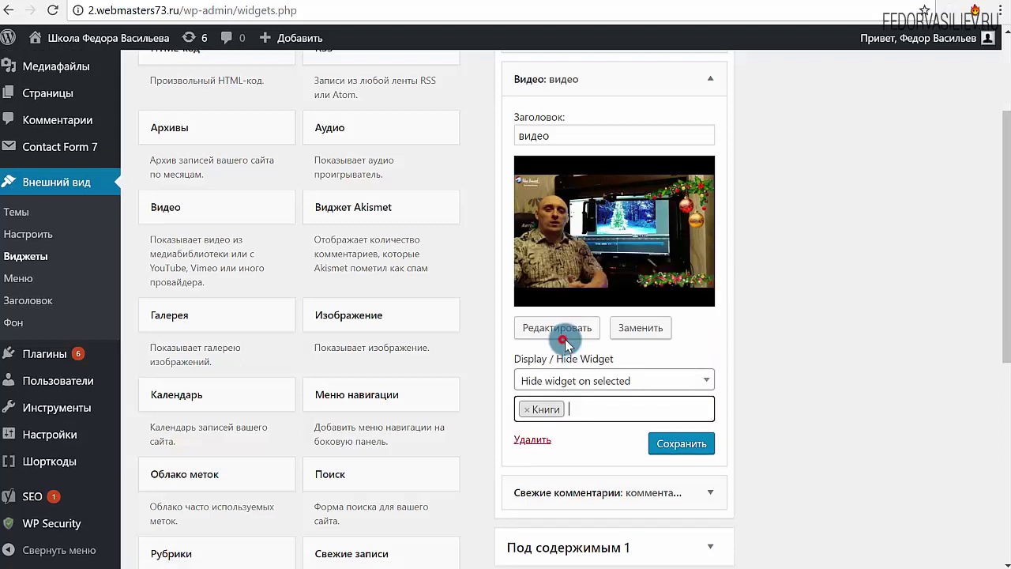
{"action": "left_click", "coordinate": [574, 409]}
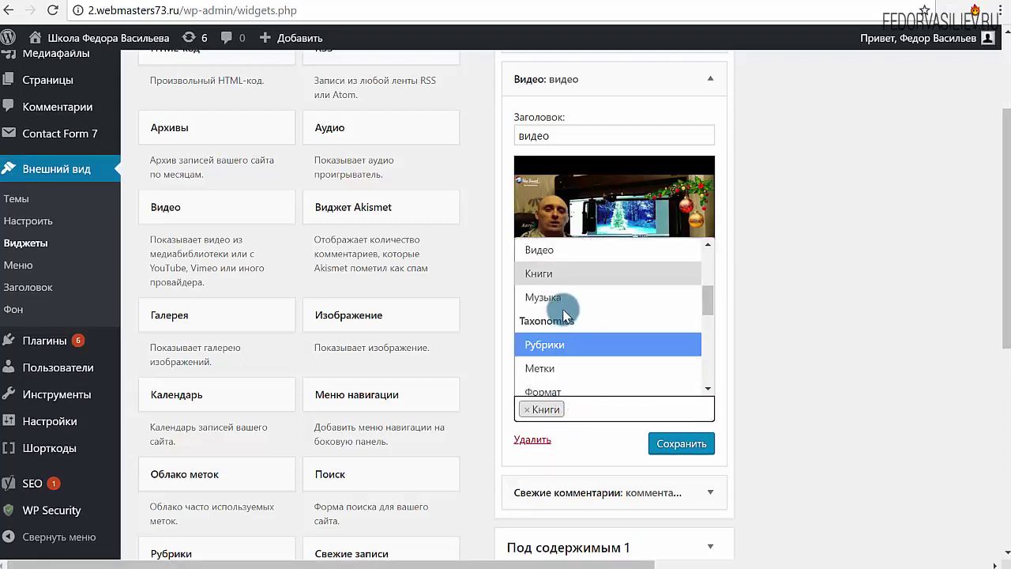
{"action": "left_click", "coordinate": [559, 299]}
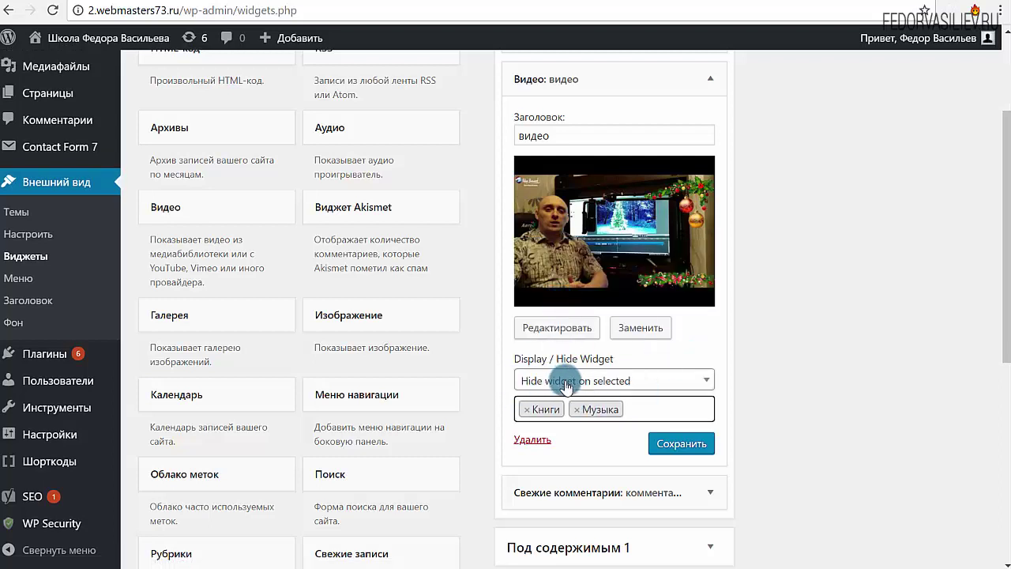
{"action": "left_click", "coordinate": [657, 445]}
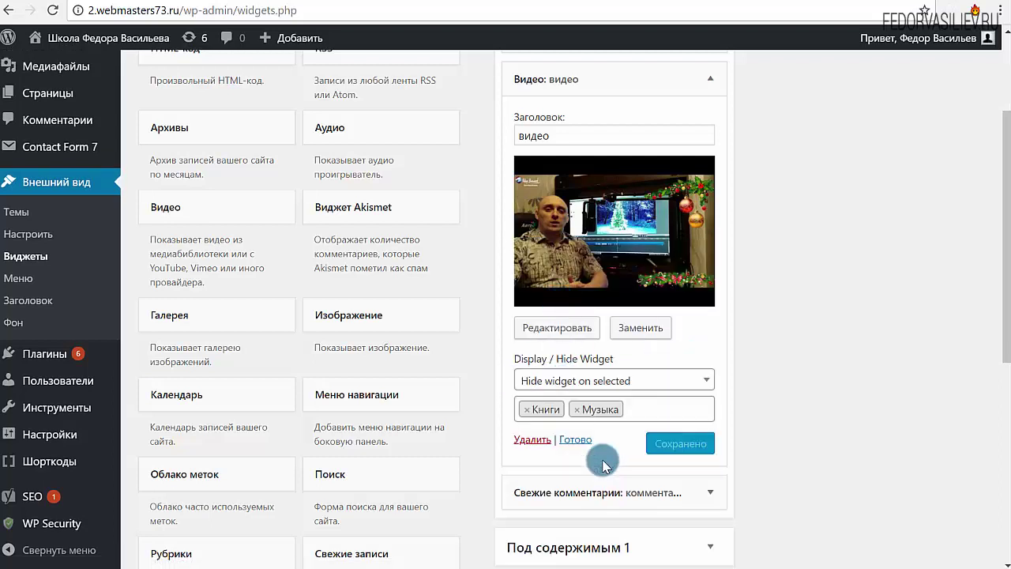
{"action": "left_click", "coordinate": [575, 442]}
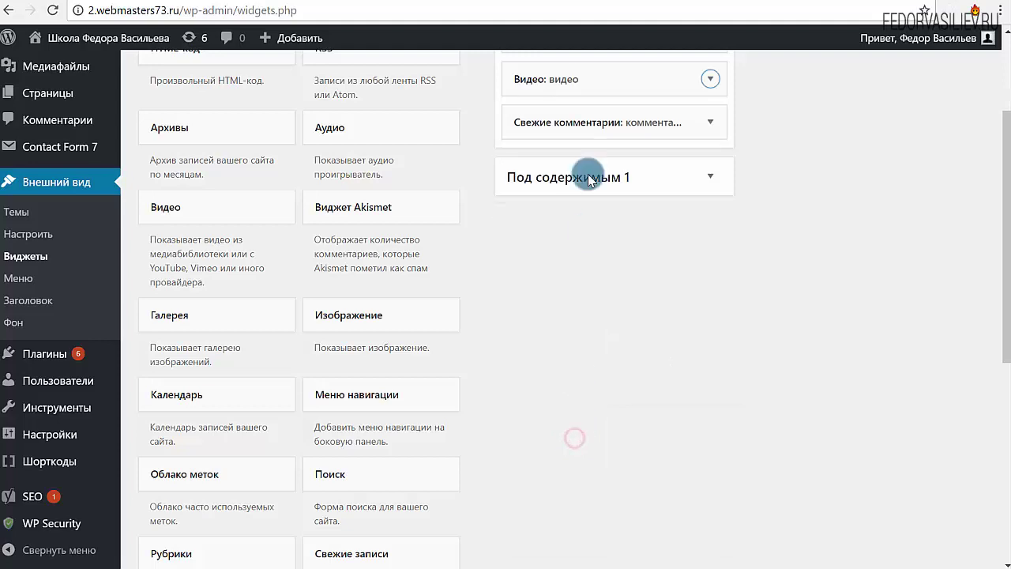
{"action": "key", "text": "ctrl+Tab"}
{"action": "scroll", "coordinate": [237, 300], "scroll_direction": "up", "scroll_amount": 5}
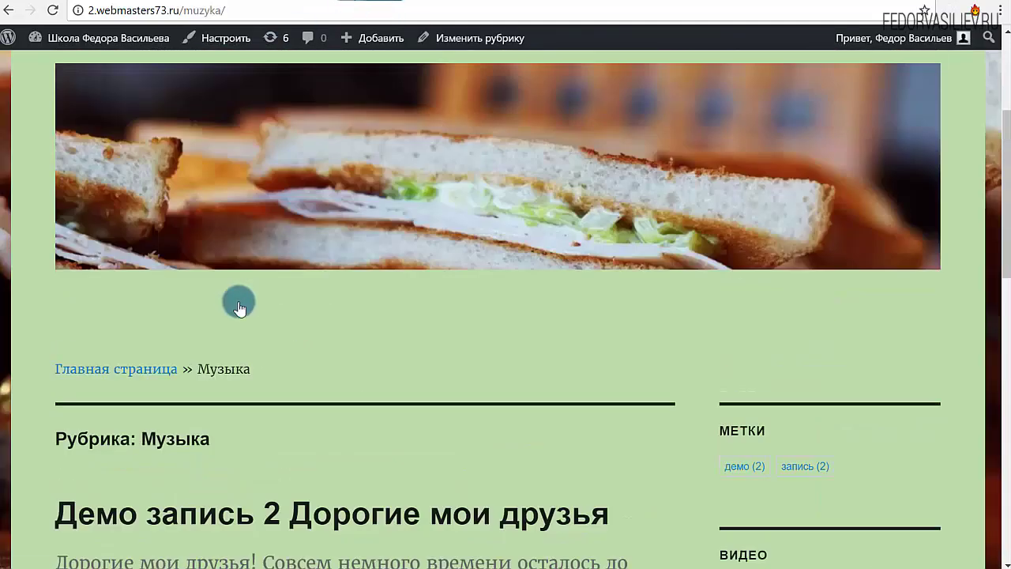
{"action": "left_click", "coordinate": [580, 207]}
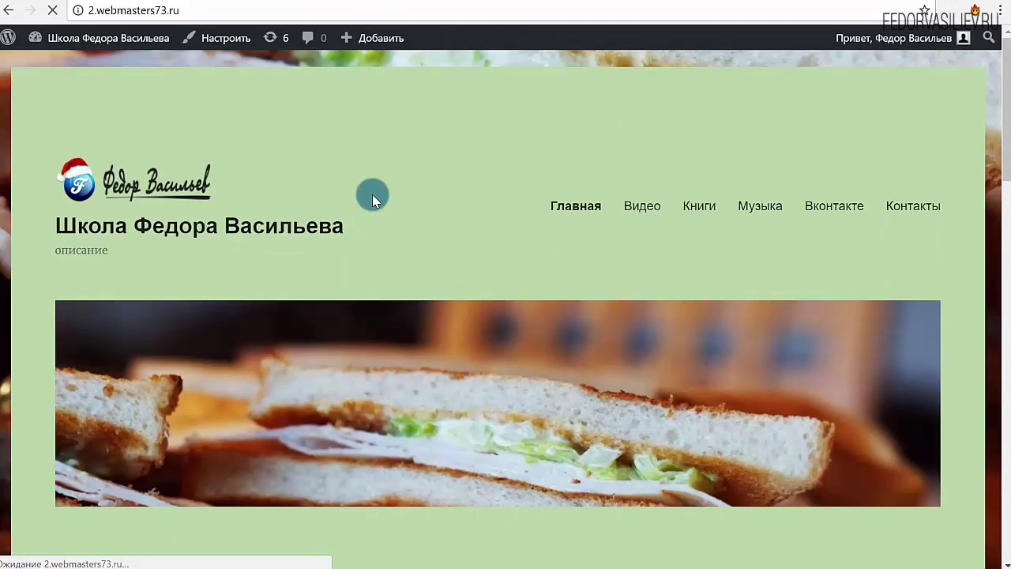
{"action": "scroll", "coordinate": [373, 195], "scroll_direction": "down", "scroll_amount": 8}
{"action": "scroll", "coordinate": [609, 355], "scroll_direction": "up", "scroll_amount": 8}
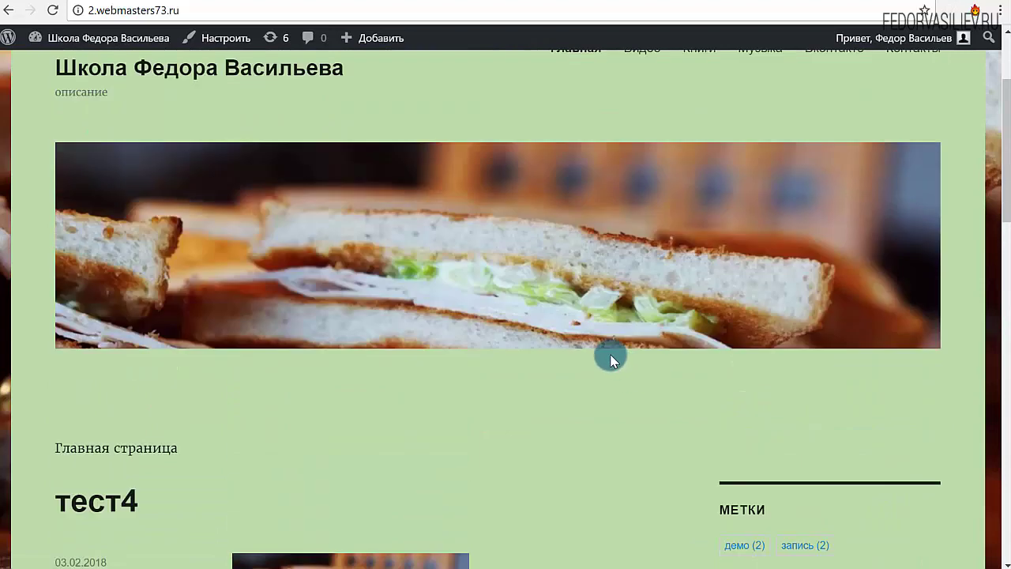
{"action": "left_click", "coordinate": [642, 207]}
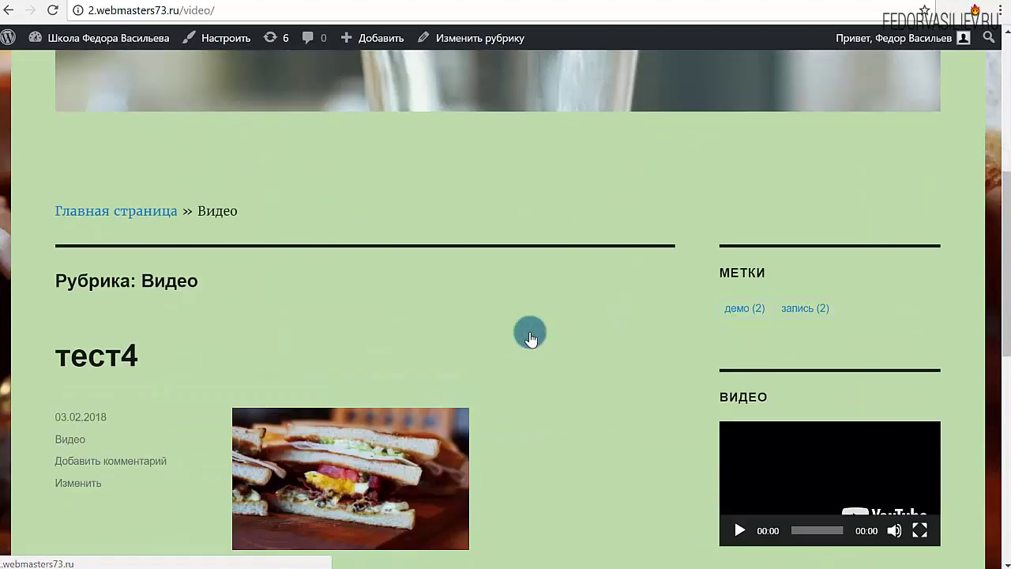
{"action": "scroll", "coordinate": [687, 387], "scroll_direction": "up", "scroll_amount": 5}
{"action": "left_click", "coordinate": [700, 207]}
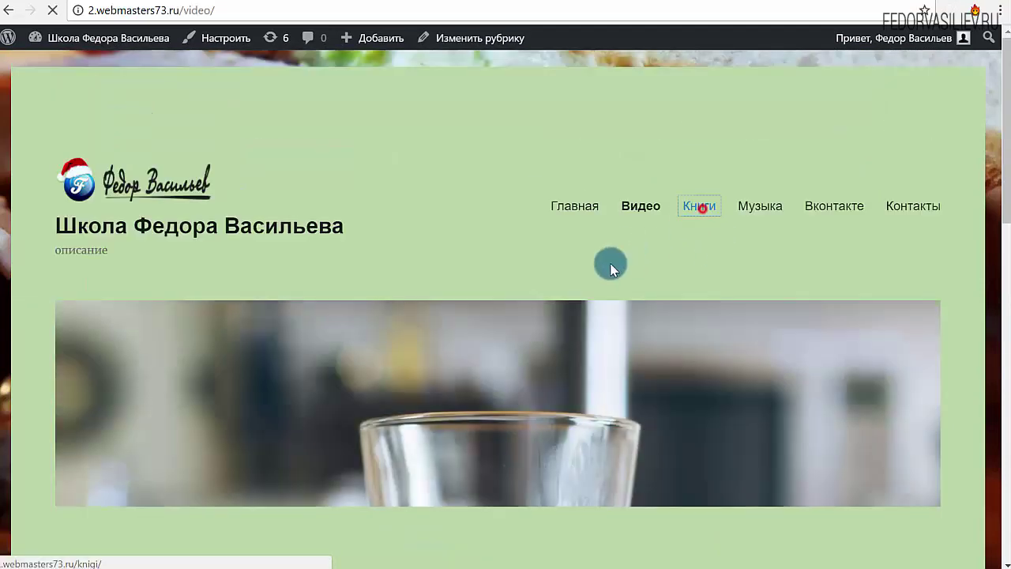
{"action": "scroll", "coordinate": [505, 316], "scroll_direction": "down", "scroll_amount": 6}
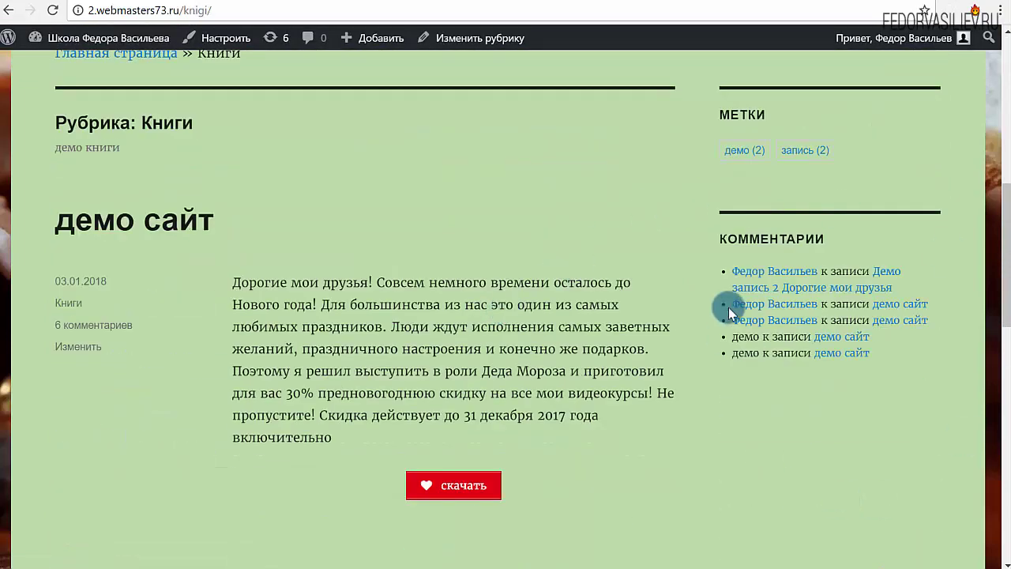
{"action": "scroll", "coordinate": [711, 379], "scroll_direction": "up", "scroll_amount": 5}
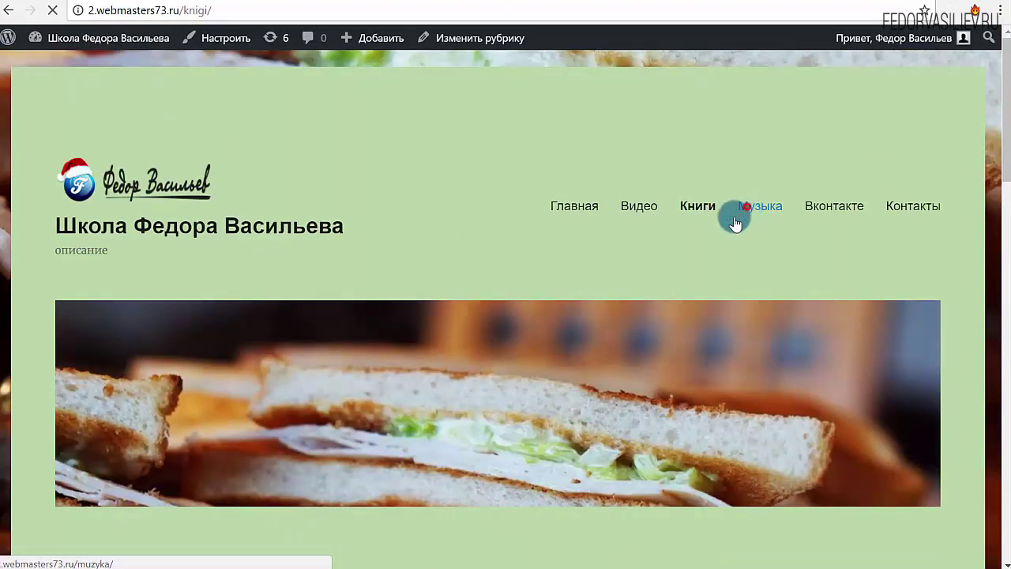
{"action": "left_click", "coordinate": [746, 207]}
{"action": "scroll", "coordinate": [500, 356], "scroll_direction": "down", "scroll_amount": 8}
{"action": "scroll", "coordinate": [843, 309], "scroll_direction": "up", "scroll_amount": 8}
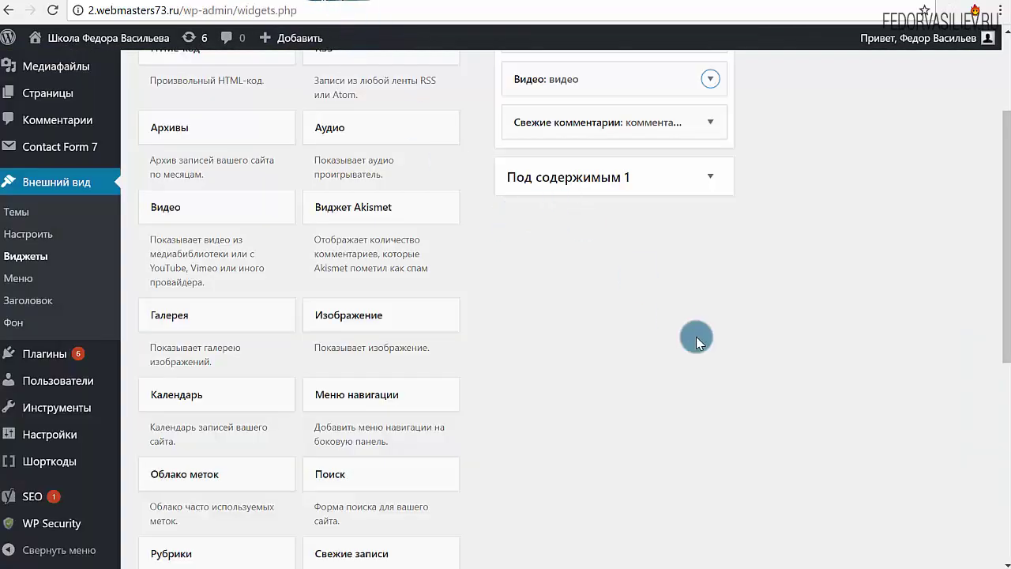
Step: Switch the Видео widget to 'Display widget on selected' for Книги and Музыка and save
{"action": "scroll", "coordinate": [698, 335], "scroll_direction": "up", "scroll_amount": 3}
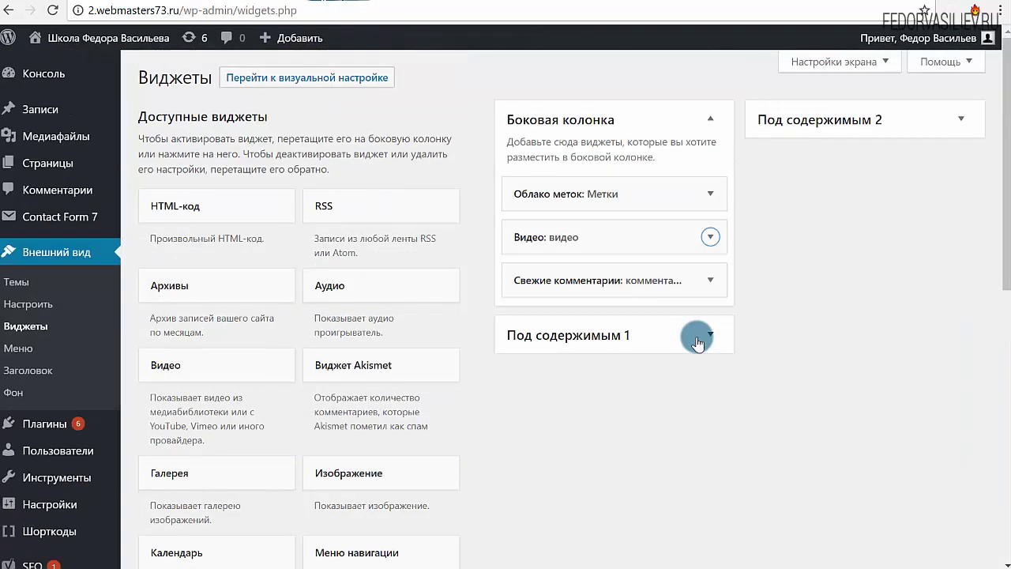
{"action": "left_click", "coordinate": [710, 237]}
{"action": "scroll", "coordinate": [786, 282], "scroll_direction": "down", "scroll_amount": 2}
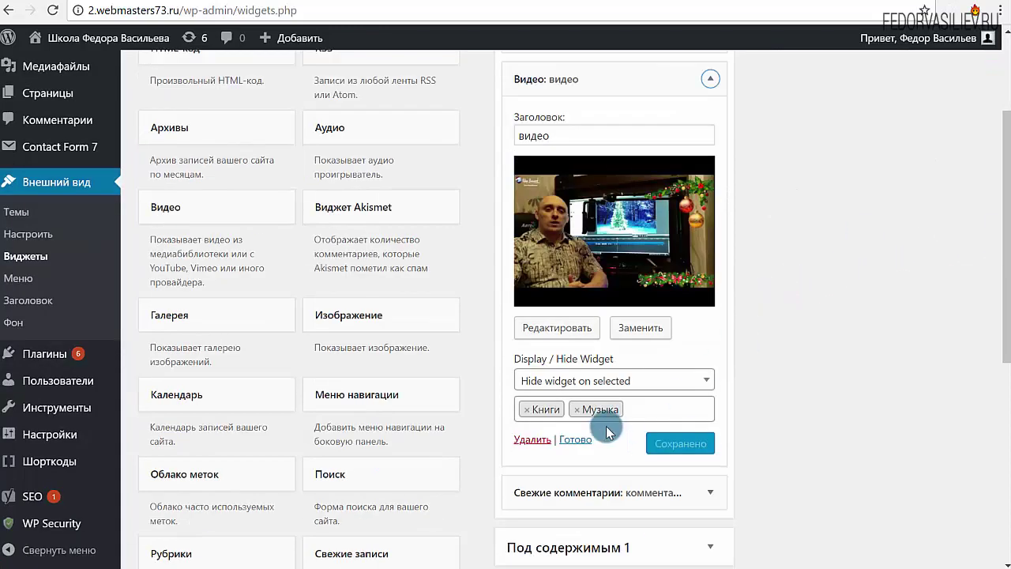
{"action": "left_click", "coordinate": [551, 381]}
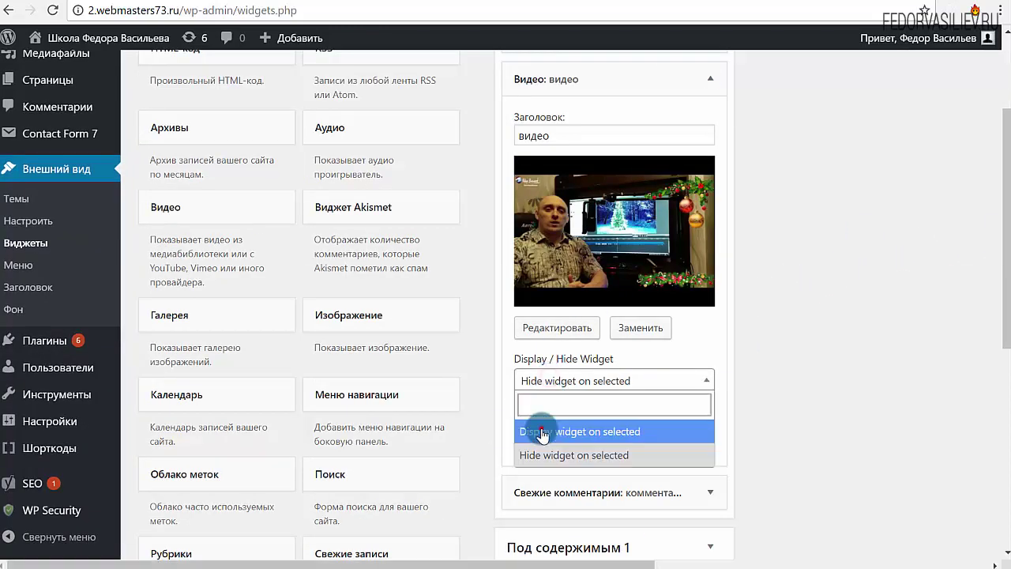
{"action": "left_click", "coordinate": [540, 429]}
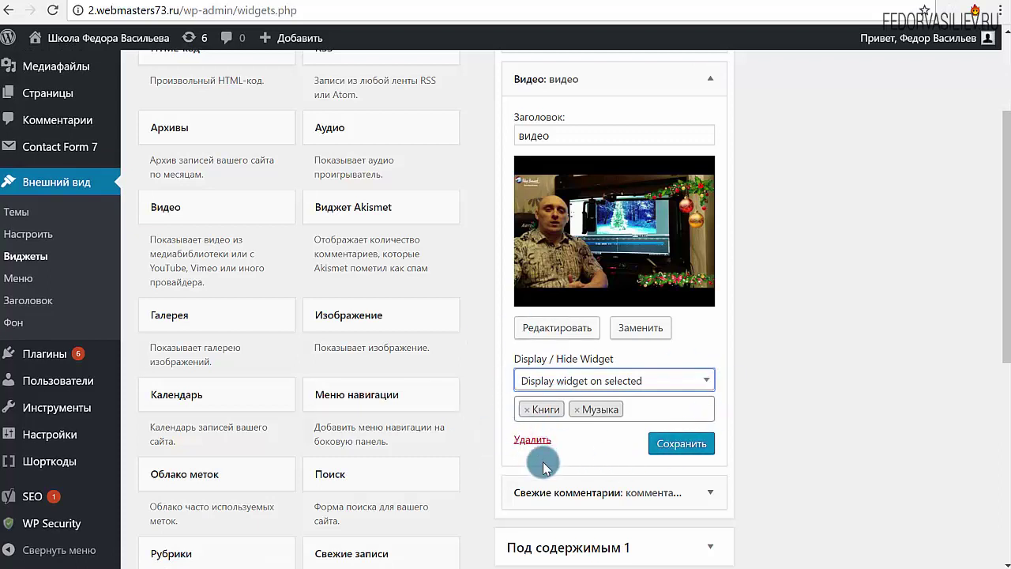
{"action": "left_click", "coordinate": [666, 452]}
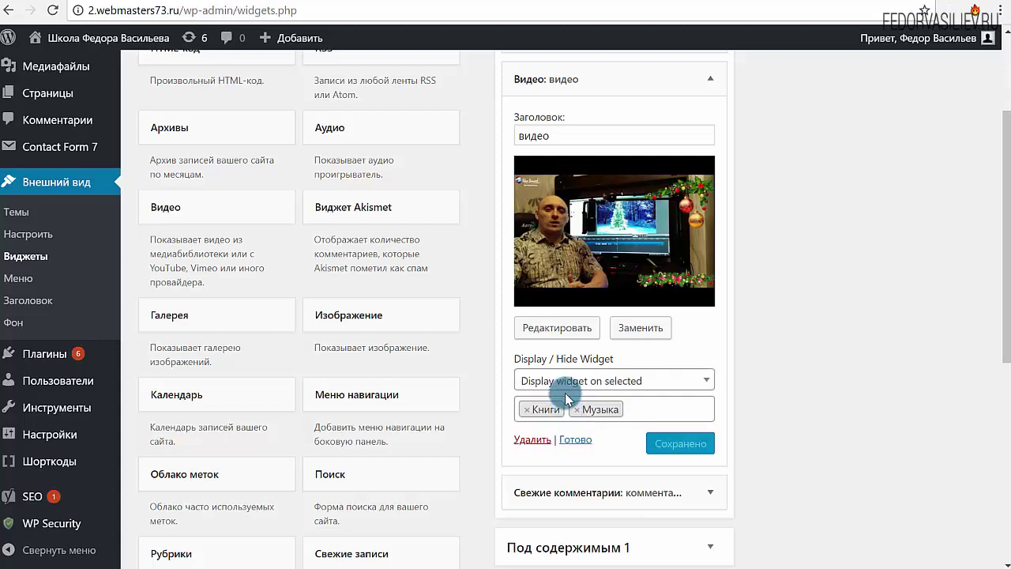
{"action": "left_click", "coordinate": [589, 444]}
Step: Reload the Музыка page and check the sidebar video on Музыка and Книги
{"action": "left_click", "coordinate": [381, 4]}
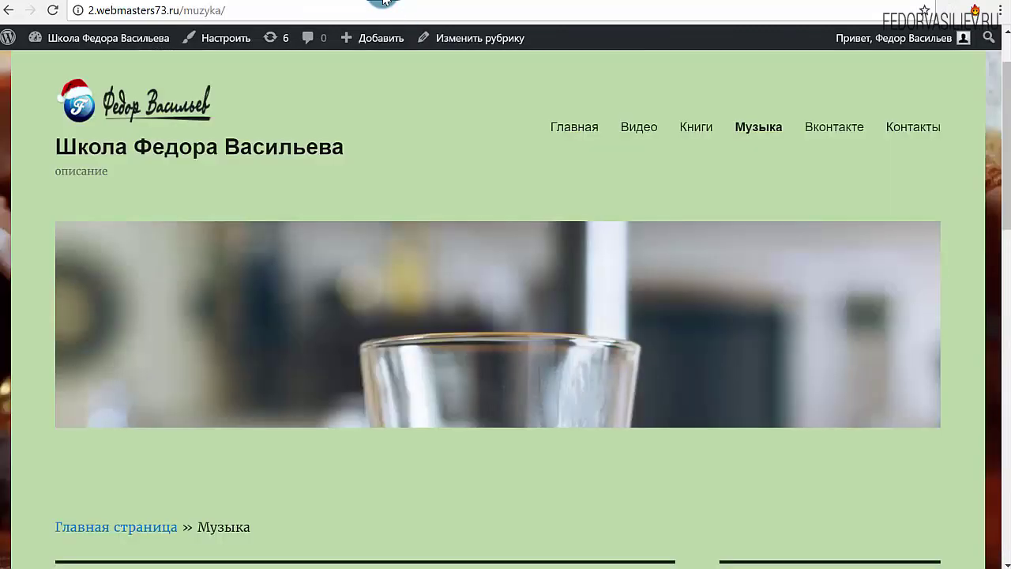
{"action": "left_click", "coordinate": [53, 11]}
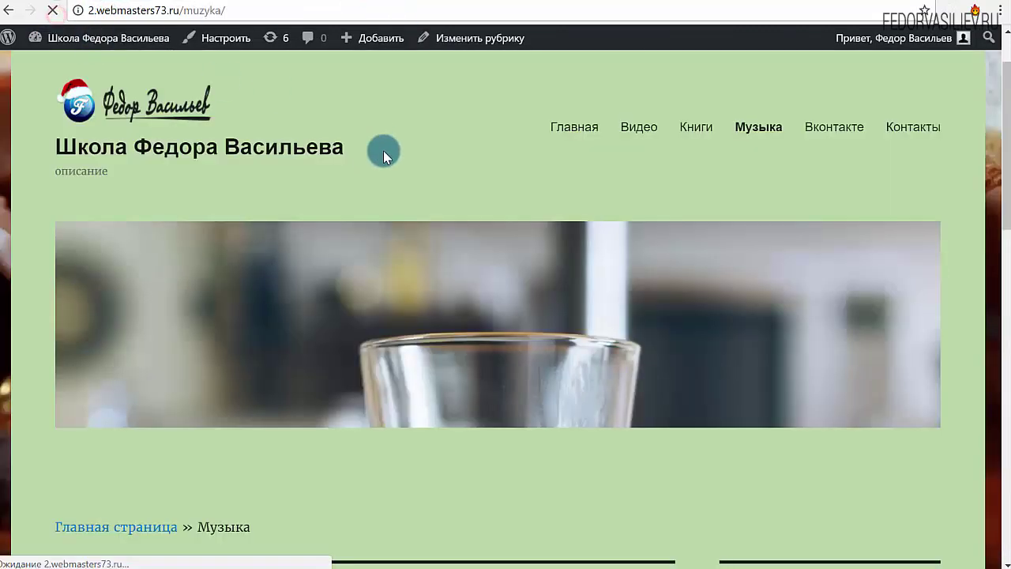
{"action": "scroll", "coordinate": [388, 162], "scroll_direction": "down", "scroll_amount": 6}
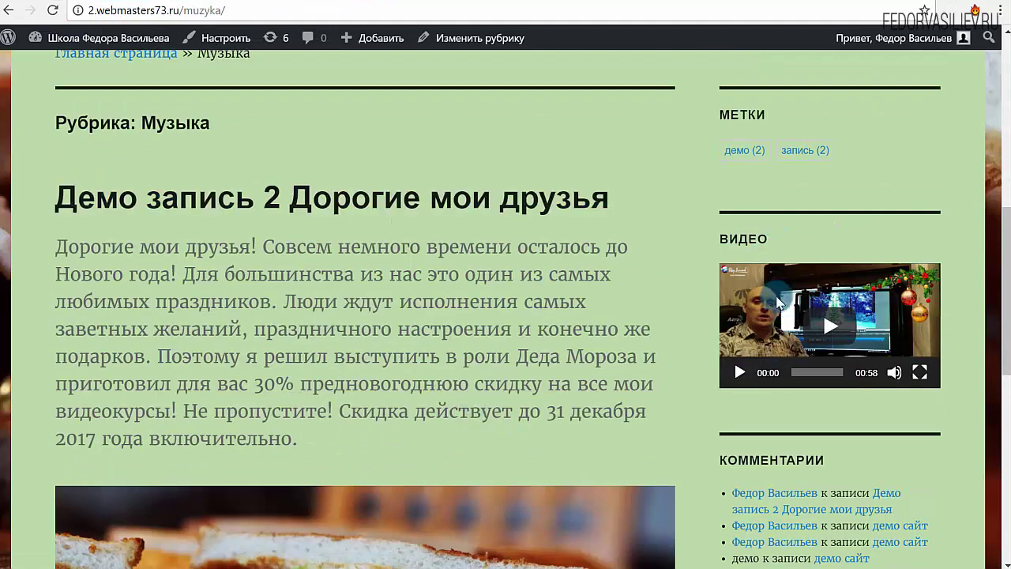
{"action": "scroll", "coordinate": [679, 355], "scroll_direction": "up", "scroll_amount": 6}
{"action": "left_click", "coordinate": [689, 142]}
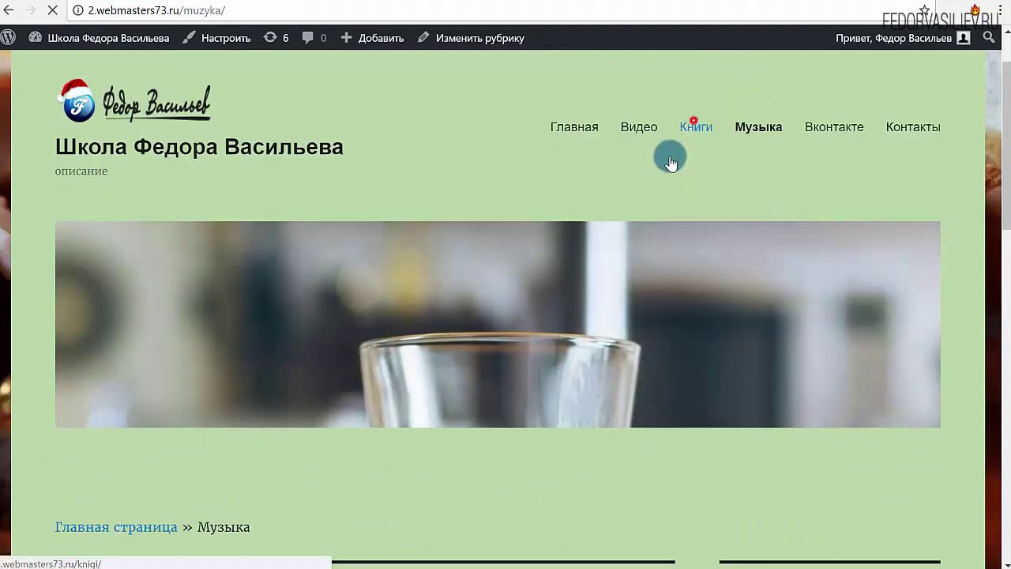
{"action": "scroll", "coordinate": [576, 277], "scroll_direction": "down", "scroll_amount": 5}
{"action": "scroll", "coordinate": [623, 379], "scroll_direction": "up", "scroll_amount": 5}
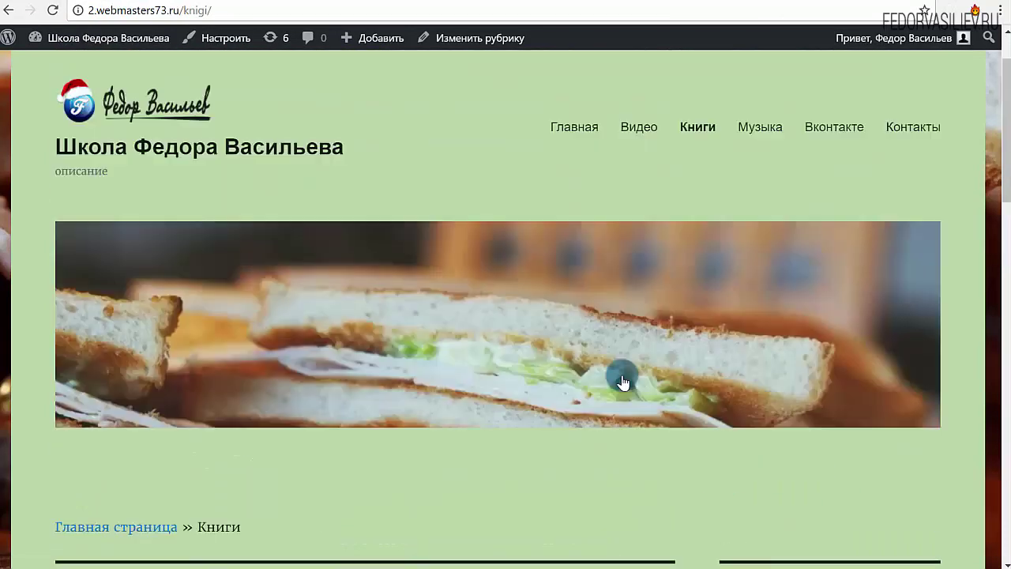
Step: Check the Видео and Главная pages lack the video widget, then return to Widgets
{"action": "left_click", "coordinate": [636, 132]}
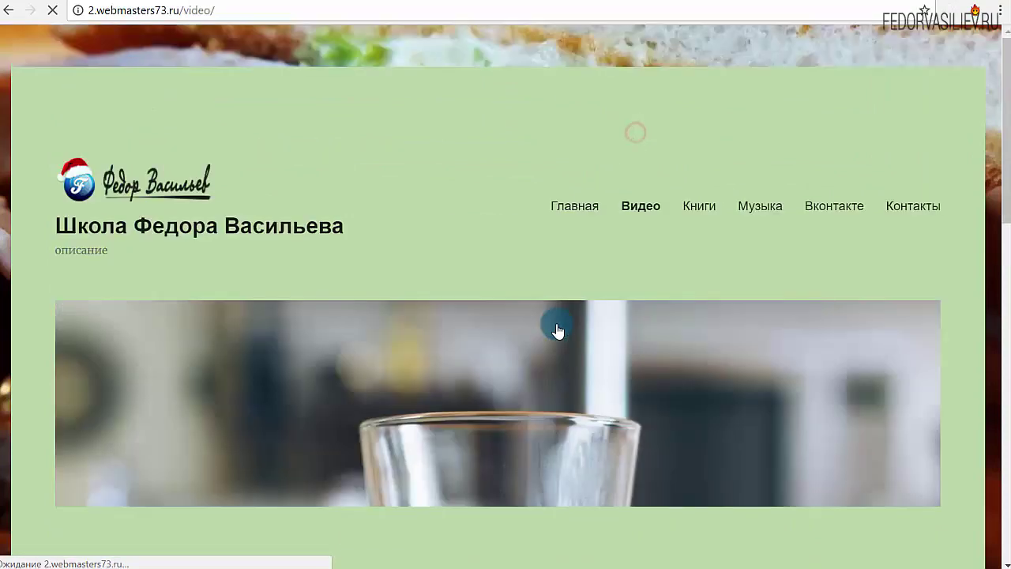
{"action": "scroll", "coordinate": [555, 327], "scroll_direction": "down", "scroll_amount": 8}
{"action": "scroll", "coordinate": [537, 380], "scroll_direction": "up", "scroll_amount": 4}
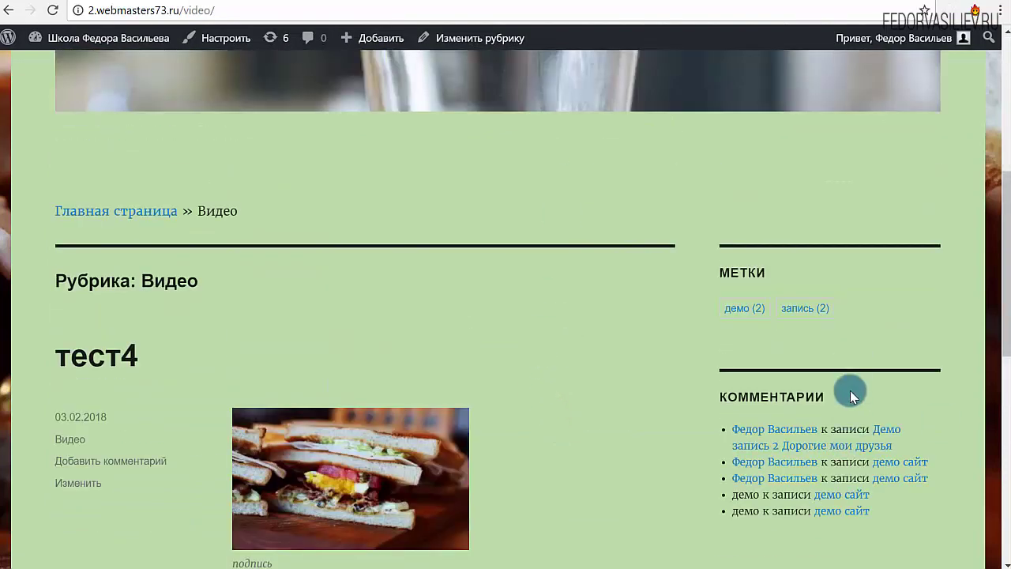
{"action": "scroll", "coordinate": [666, 443], "scroll_direction": "up", "scroll_amount": 5}
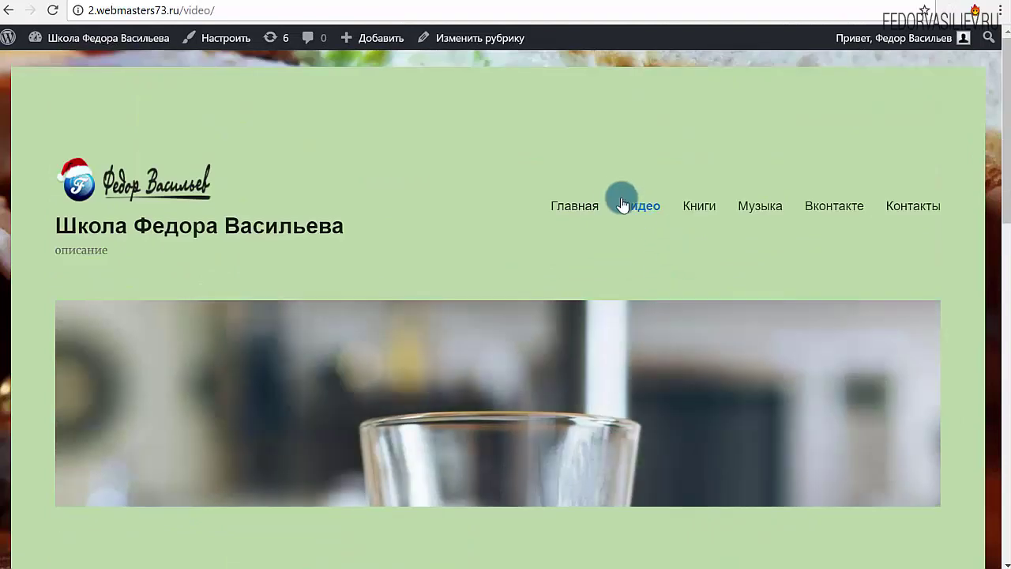
{"action": "left_click", "coordinate": [583, 204]}
{"action": "scroll", "coordinate": [604, 253], "scroll_direction": "down", "scroll_amount": 5}
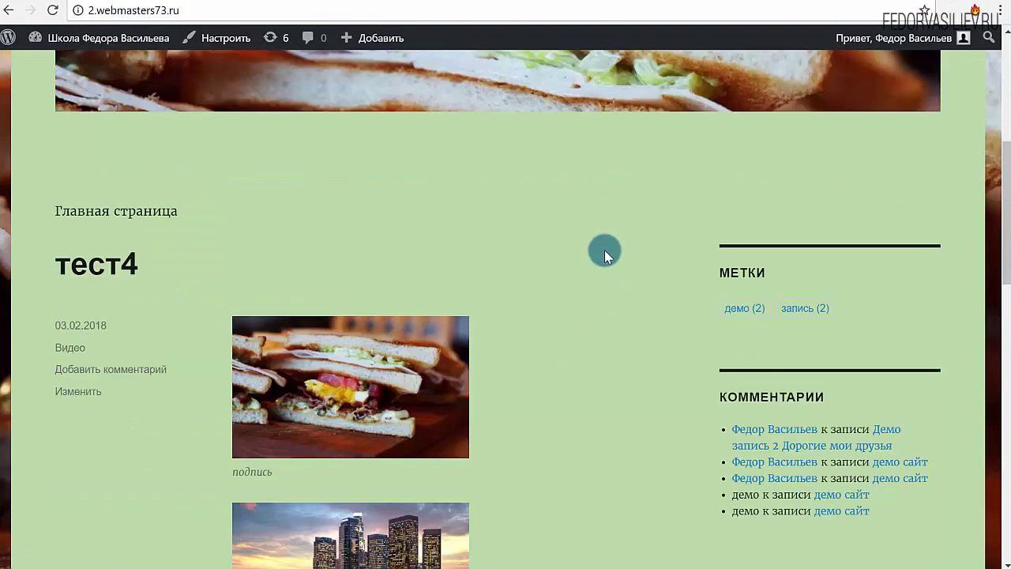
{"action": "scroll", "coordinate": [605, 249], "scroll_direction": "down", "scroll_amount": 3}
{"action": "scroll", "coordinate": [614, 384], "scroll_direction": "up", "scroll_amount": 3}
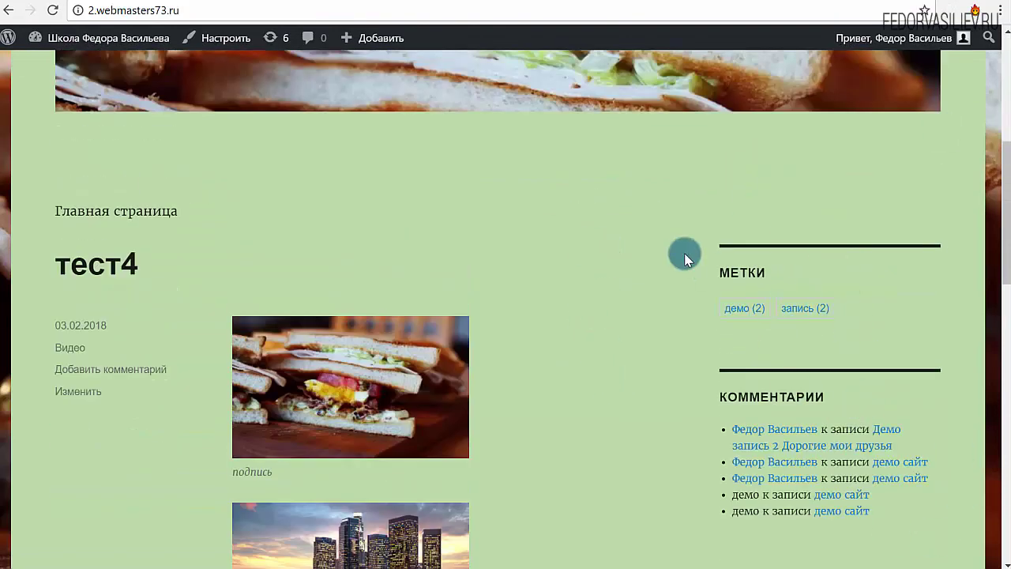
{"action": "left_click", "coordinate": [300, 4]}
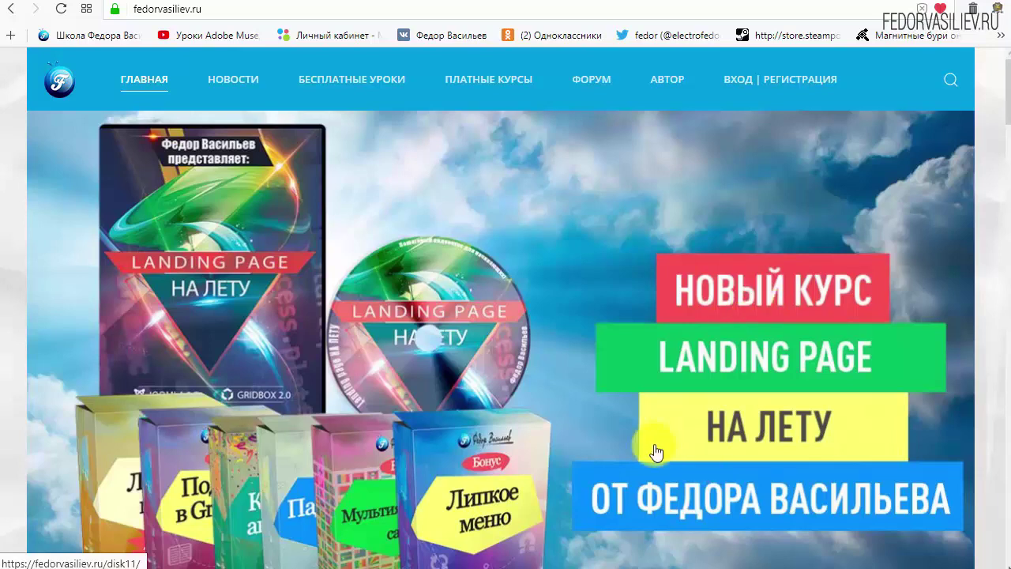
Step: Open ВХОД | РЕГИСТРАЦИЯ on fedorvasiliev.ru and follow 'Ещё нет учётной записи?'
{"action": "mouse_move", "coordinate": [197, 69]}
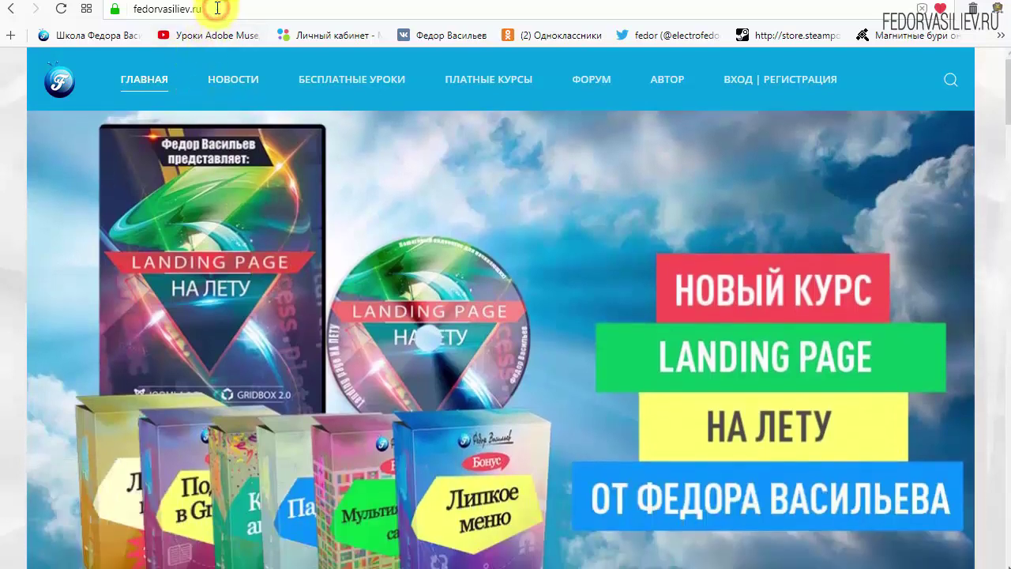
{"action": "left_click", "coordinate": [217, 9]}
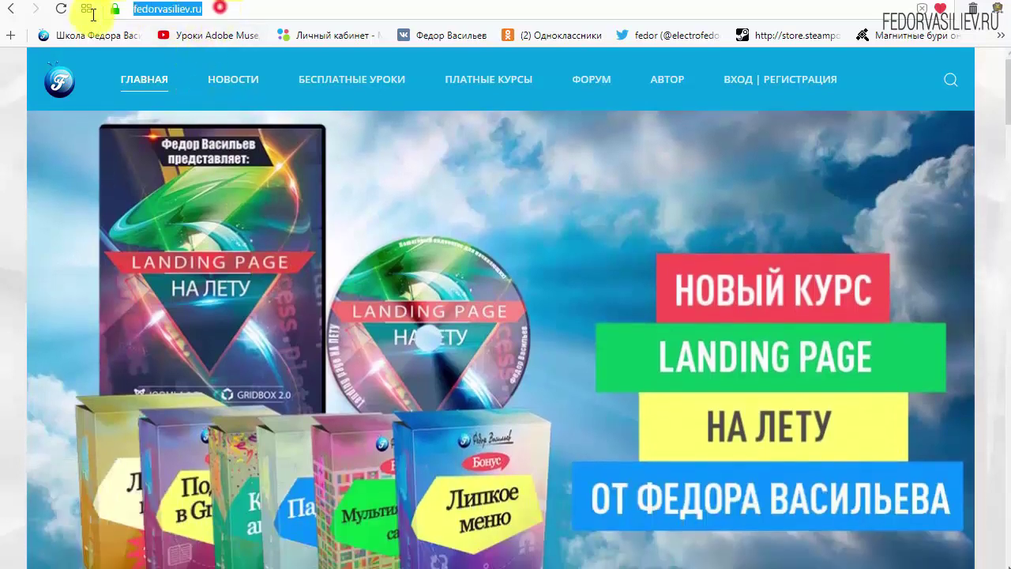
{"action": "left_click", "coordinate": [218, 9]}
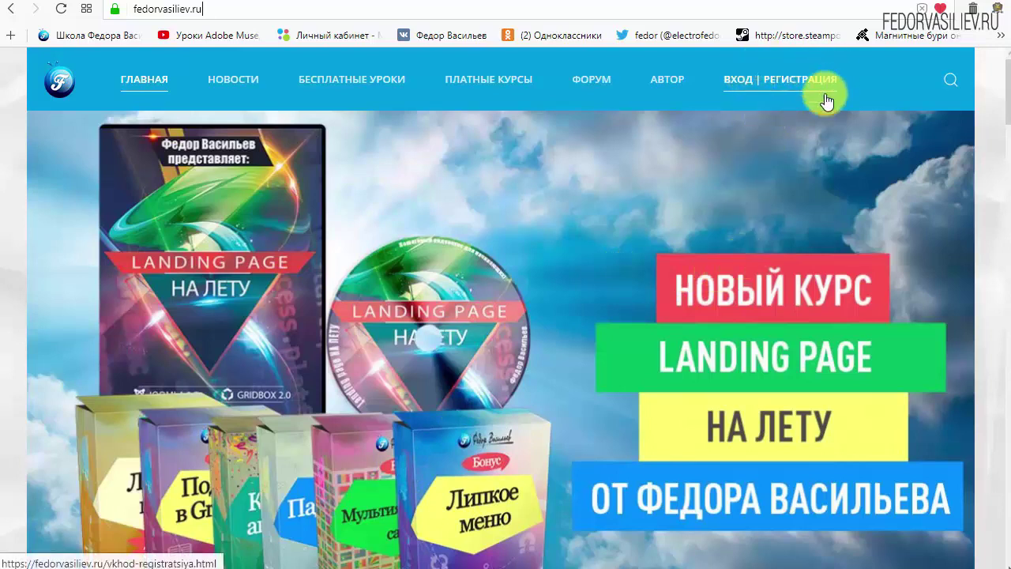
{"action": "left_click", "coordinate": [746, 80]}
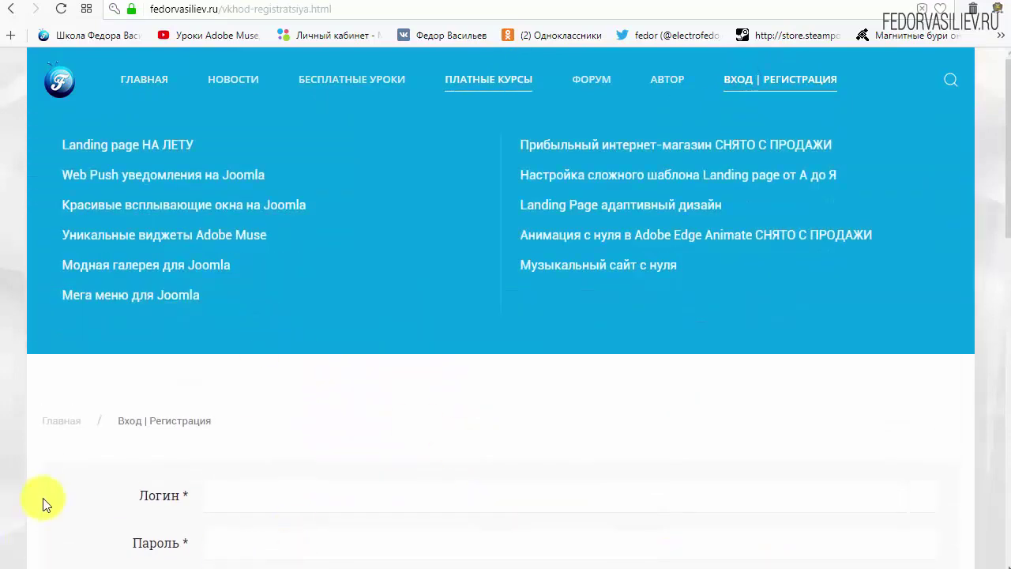
{"action": "scroll", "coordinate": [756, 375], "scroll_direction": "down", "scroll_amount": 1}
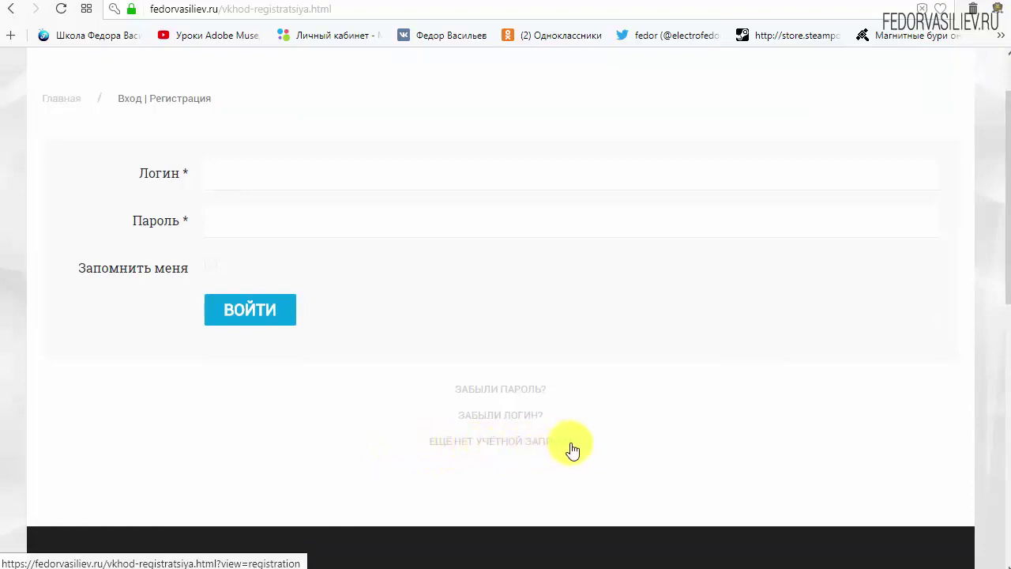
{"action": "left_click", "coordinate": [473, 440]}
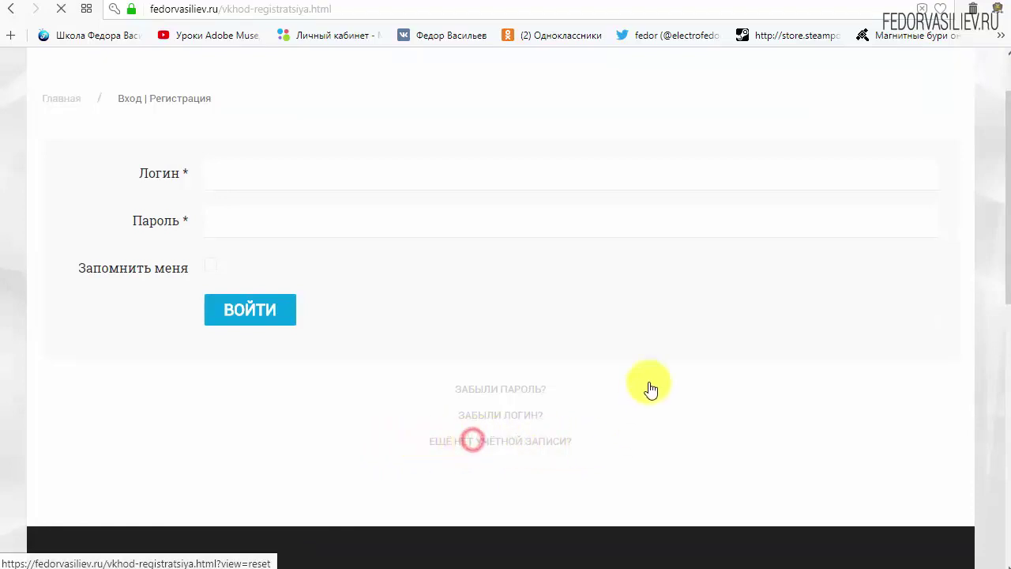
Step: Fill in the account name, login and password, and confirm the password
{"action": "scroll", "coordinate": [508, 215], "scroll_direction": "down", "scroll_amount": 1}
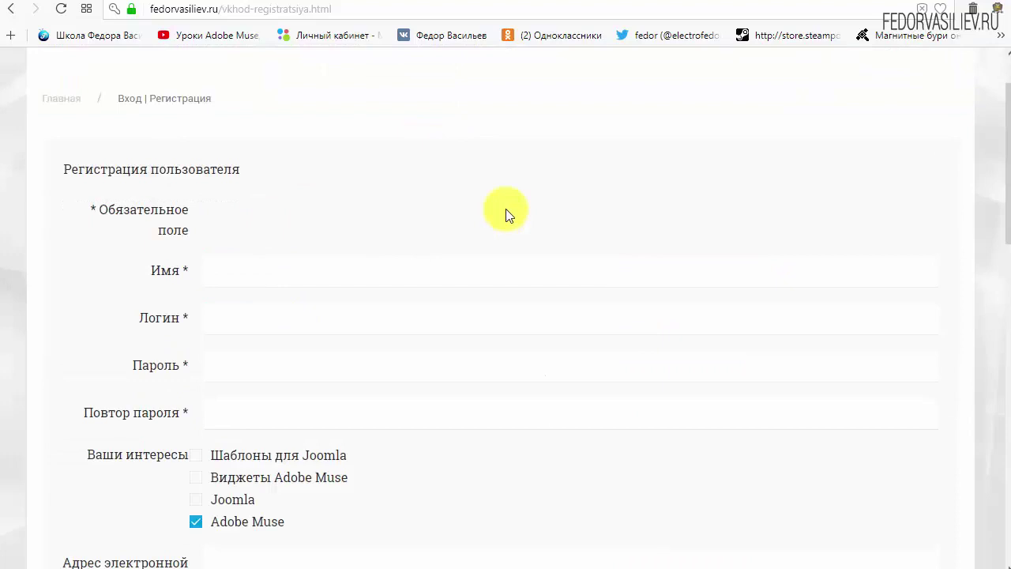
{"action": "scroll", "coordinate": [505, 213], "scroll_direction": "down", "scroll_amount": 1}
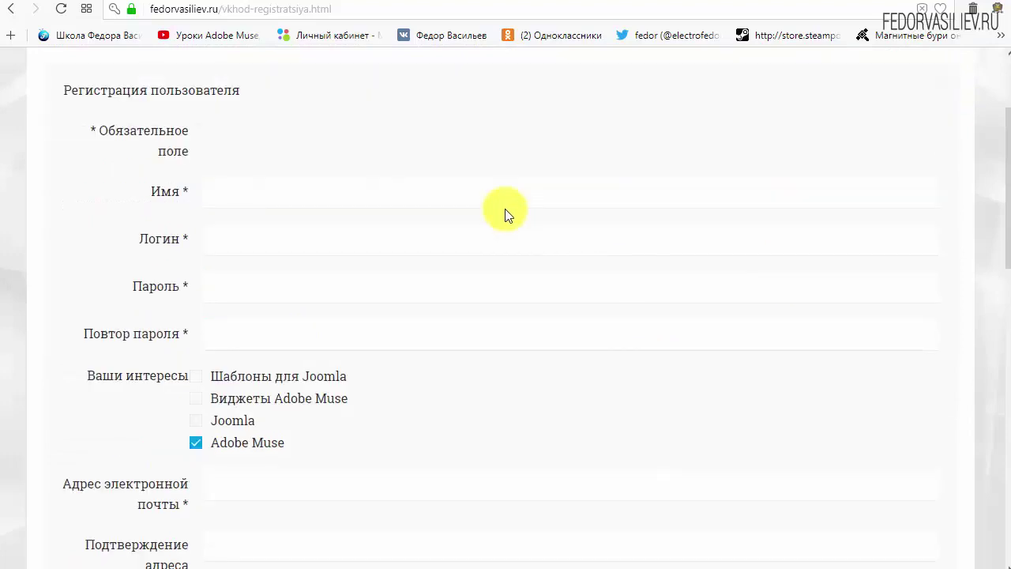
{"action": "left_click", "coordinate": [271, 195]}
{"action": "type", "text": "wp"}
{"action": "left_click", "coordinate": [291, 245]}
{"action": "type", "text": "w"}
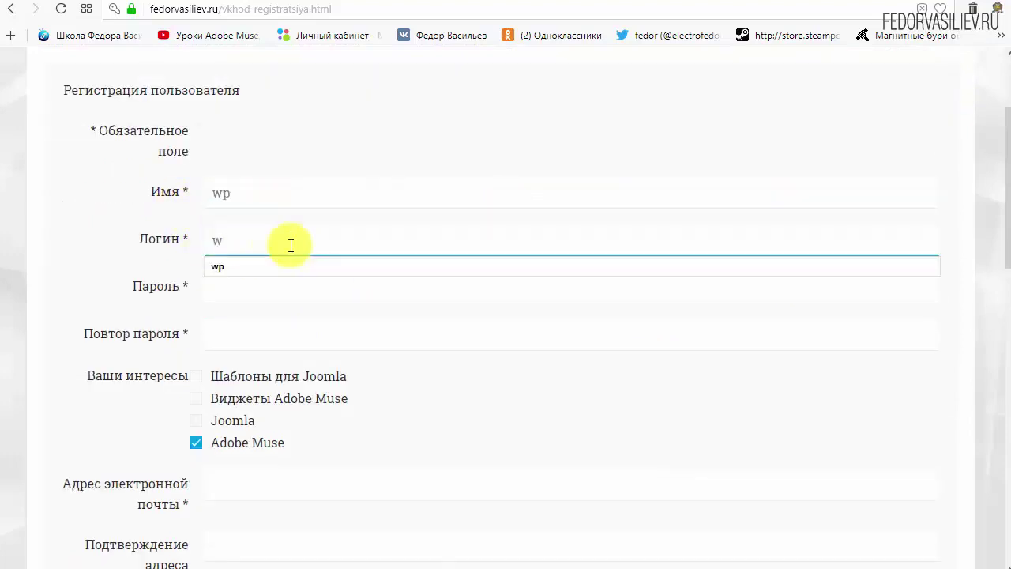
{"action": "left_click", "coordinate": [377, 125]}
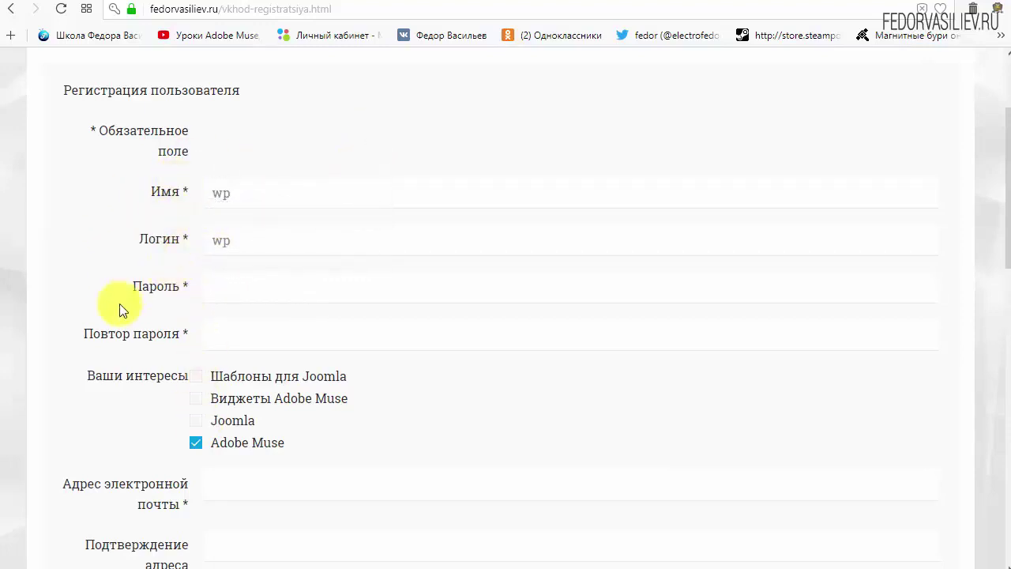
{"action": "left_click", "coordinate": [245, 287]}
{"action": "type", "text": "123456"}
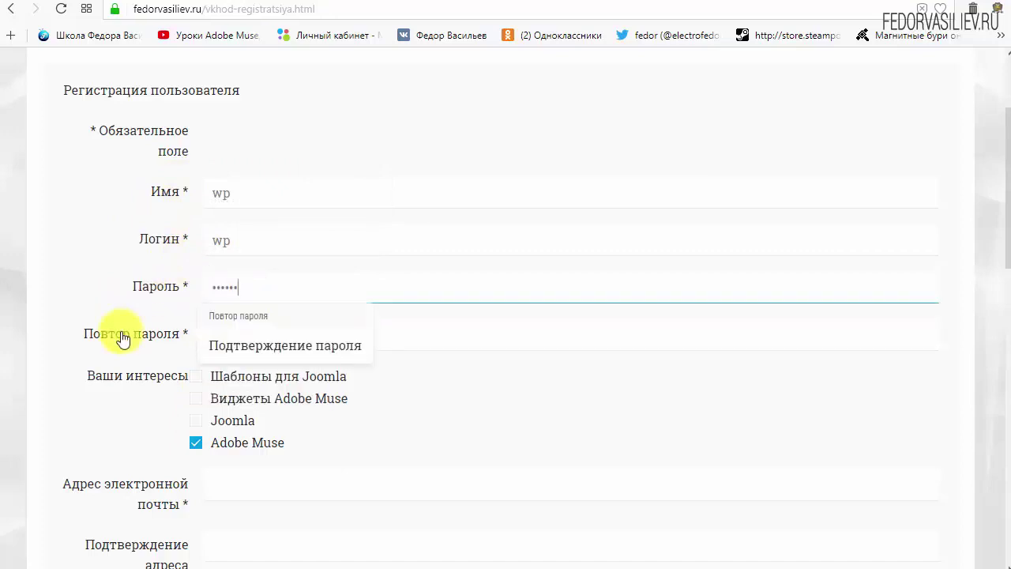
{"action": "left_click", "coordinate": [256, 337]}
{"action": "key", "text": "Return"}
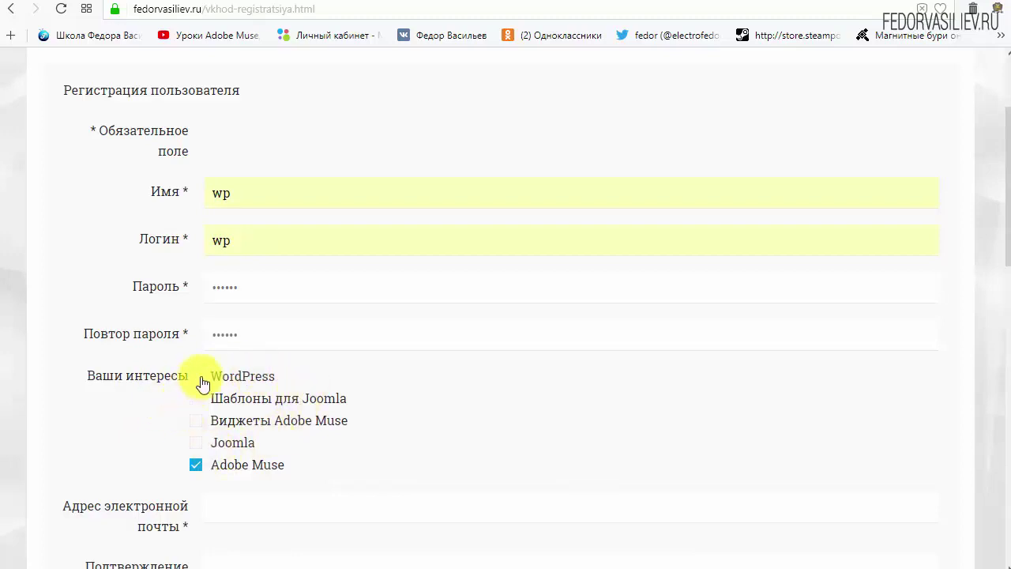
Step: Tick WordPress and untick Adobe Muse as interests
{"action": "left_click_drag", "start_coordinate": [237, 377], "coordinate": [197, 392]}
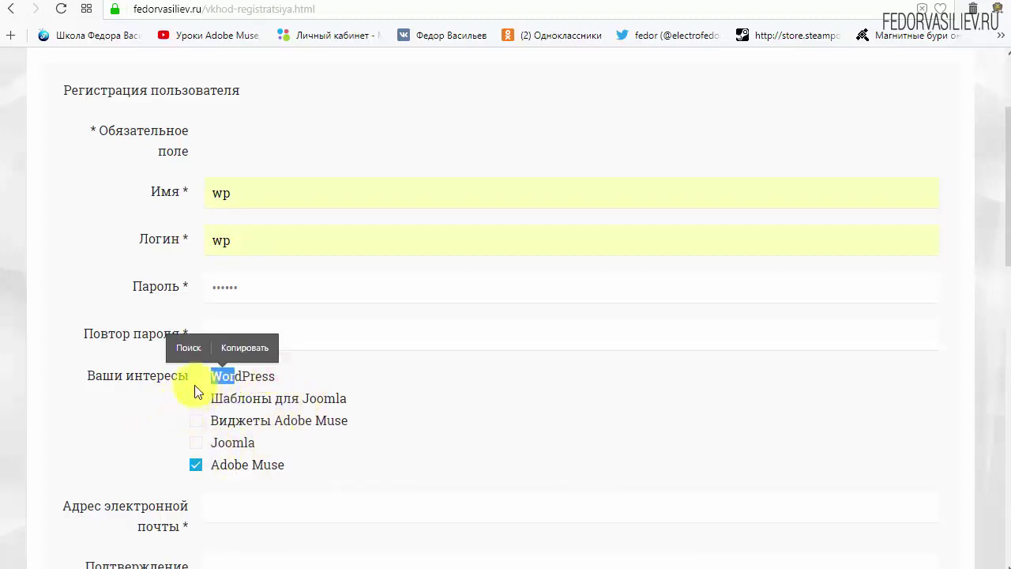
{"action": "left_click", "coordinate": [196, 376]}
{"action": "left_click", "coordinate": [298, 375]}
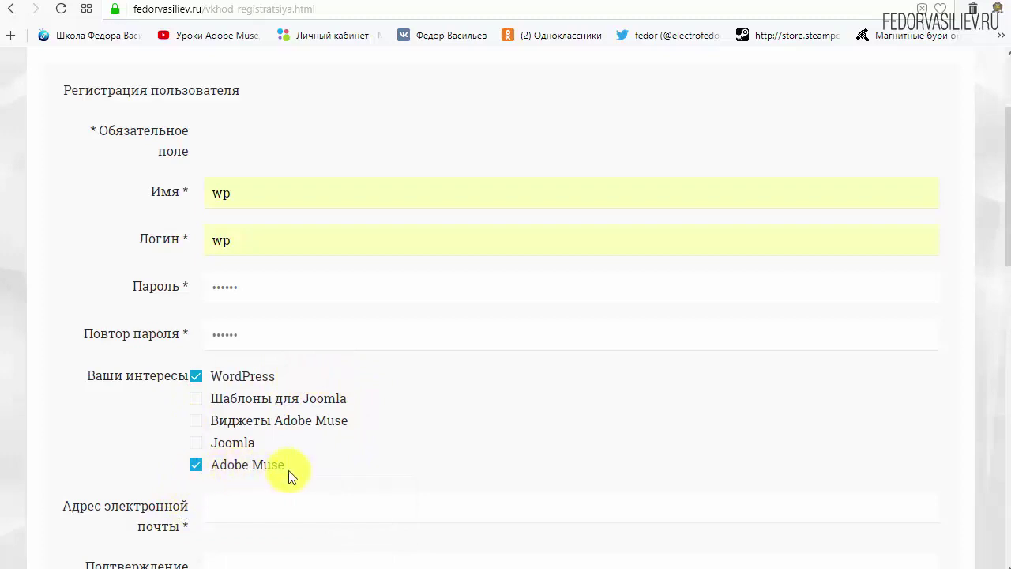
{"action": "left_click", "coordinate": [196, 473]}
{"action": "scroll", "coordinate": [458, 395], "scroll_direction": "down", "scroll_amount": 4}
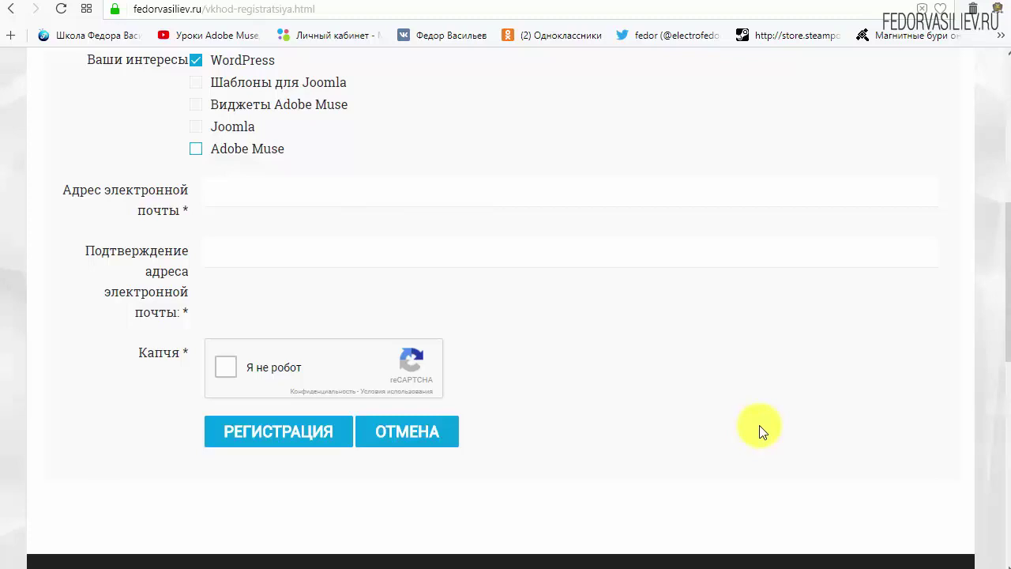
Step: Paste the e-mail address into both e-mail fields and tick 'Я не робот'
{"action": "left_click", "coordinate": [261, 194]}
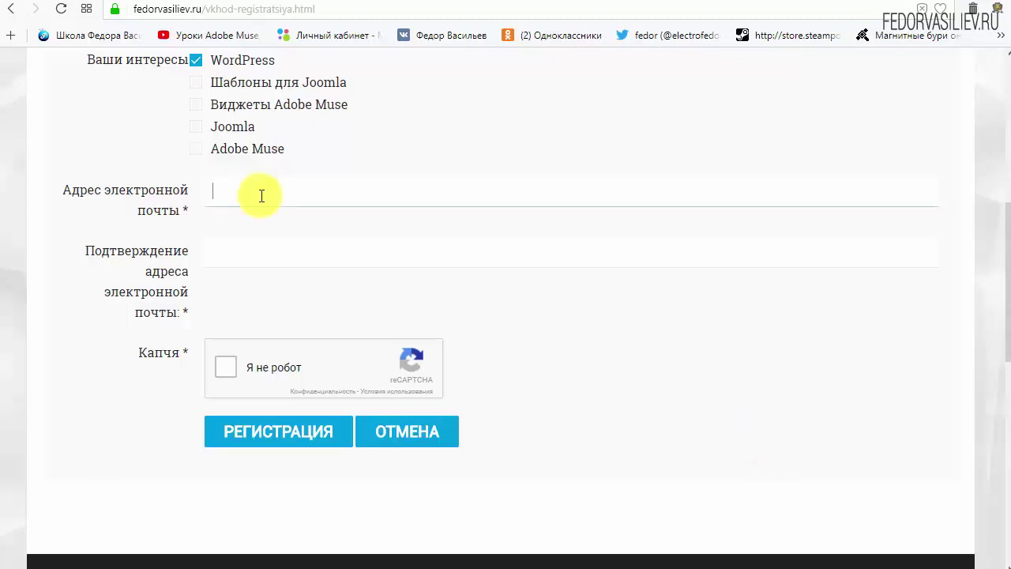
{"action": "right_click", "coordinate": [263, 198]}
{"action": "left_click", "coordinate": [318, 283]}
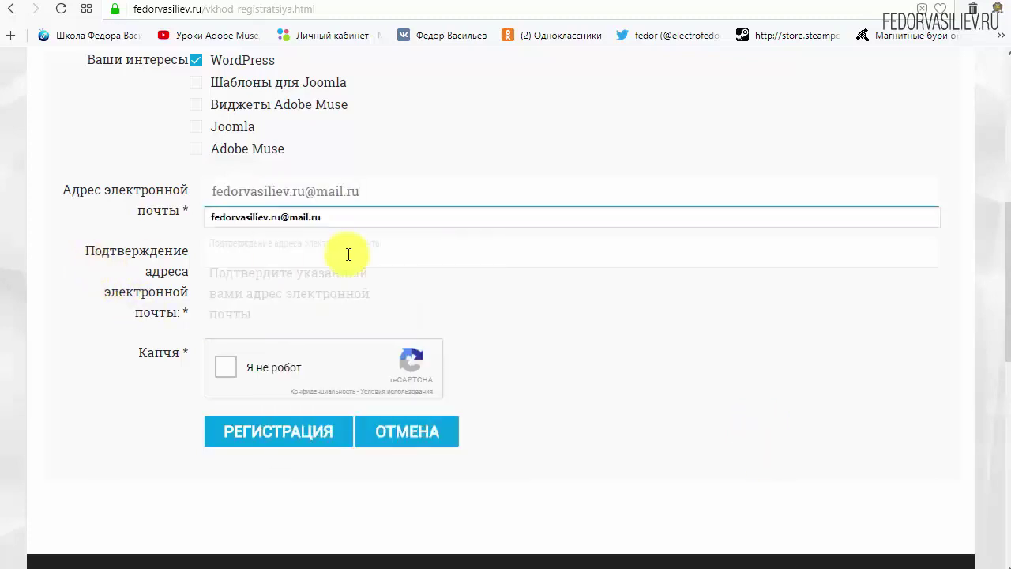
{"action": "right_click", "coordinate": [342, 248]}
{"action": "left_click", "coordinate": [387, 336]}
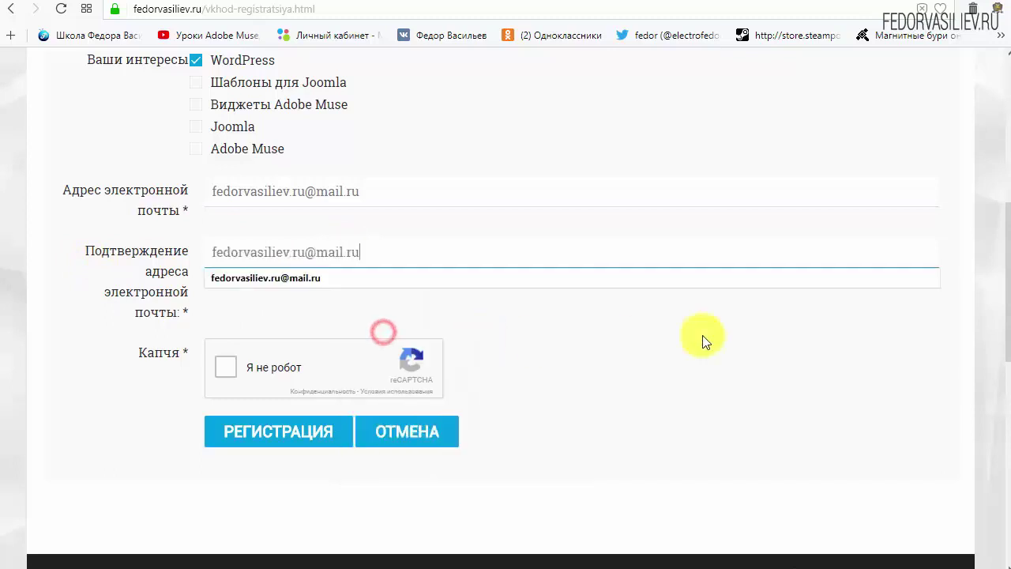
{"action": "left_click", "coordinate": [703, 339]}
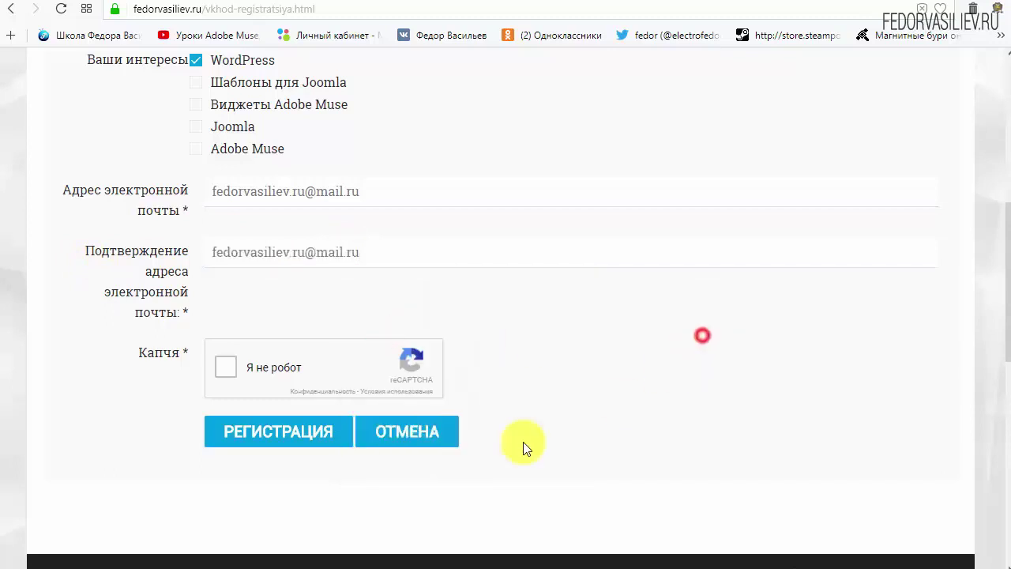
{"action": "left_click", "coordinate": [226, 369]}
{"action": "mouse_move", "coordinate": [152, 365]}
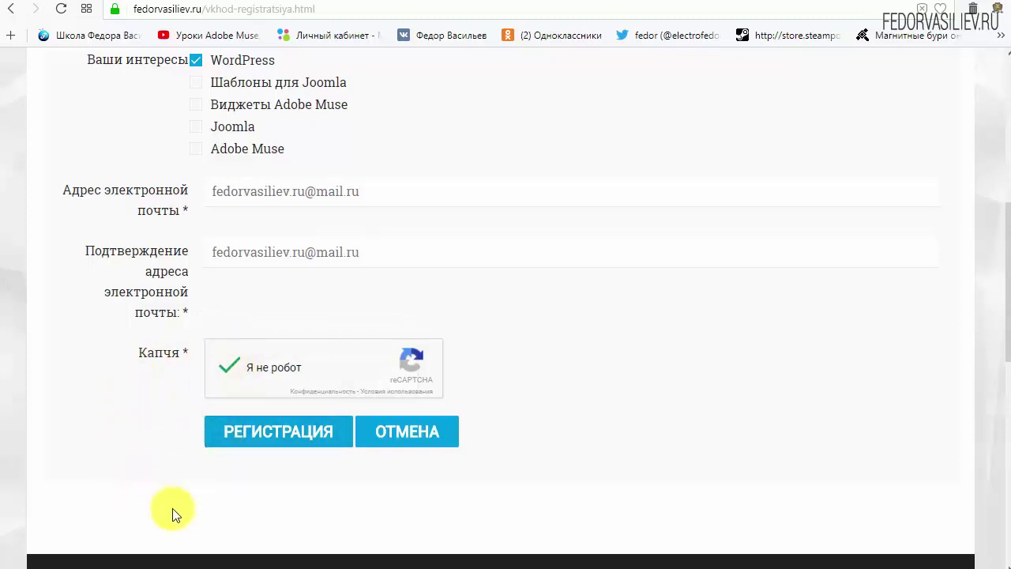
Step: Submit with РЕГИСТРАЦИЯ and read the account-created, activation-pending message
{"action": "left_click", "coordinate": [257, 433]}
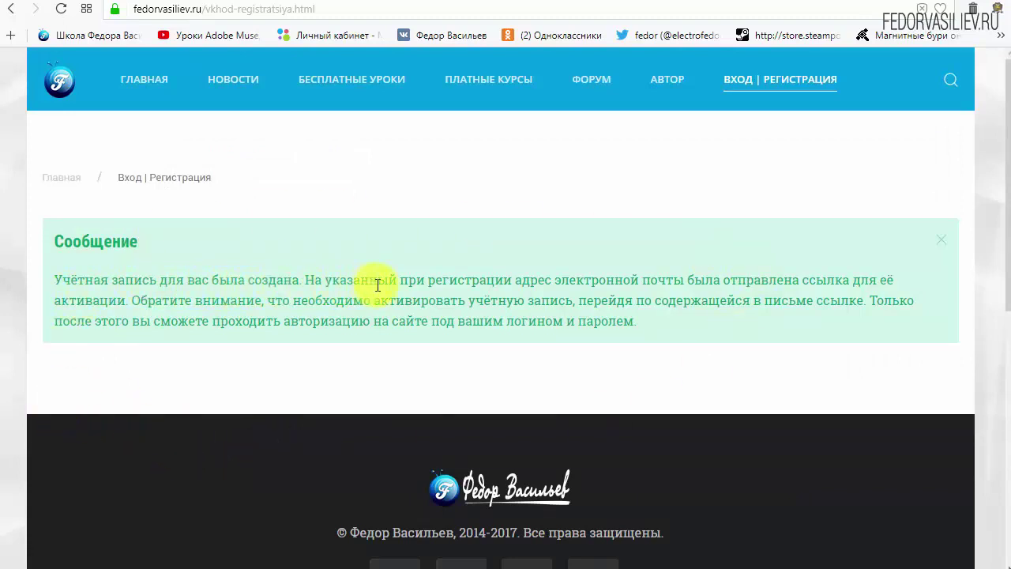
{"action": "left_click_drag", "start_coordinate": [596, 279], "coordinate": [676, 279]}
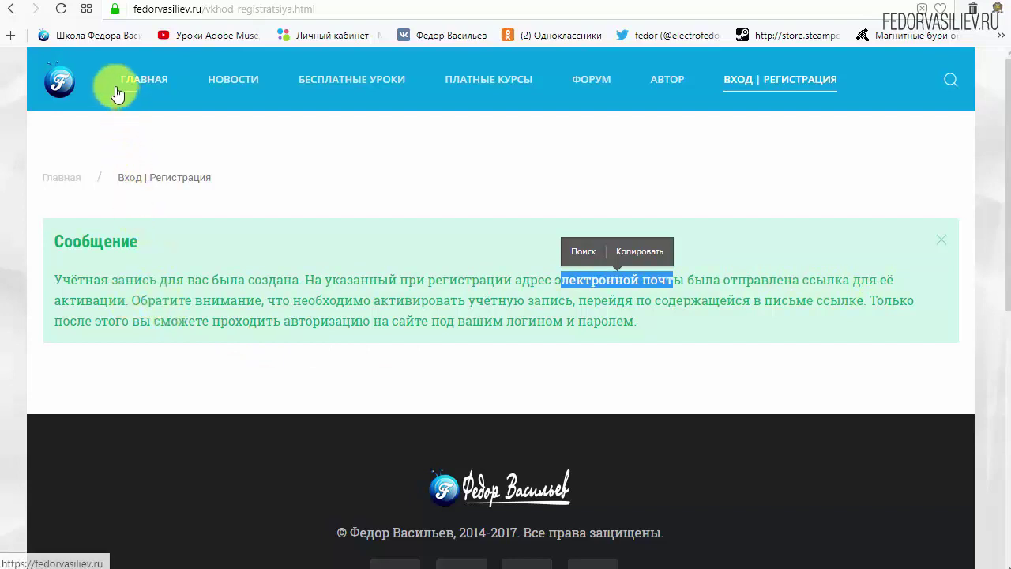
Step: Open the 'Подтвердите вашу регистрацию' email from fedorvasiliev.ru in the Mail.ru inbox
{"action": "left_click", "coordinate": [94, 3]}
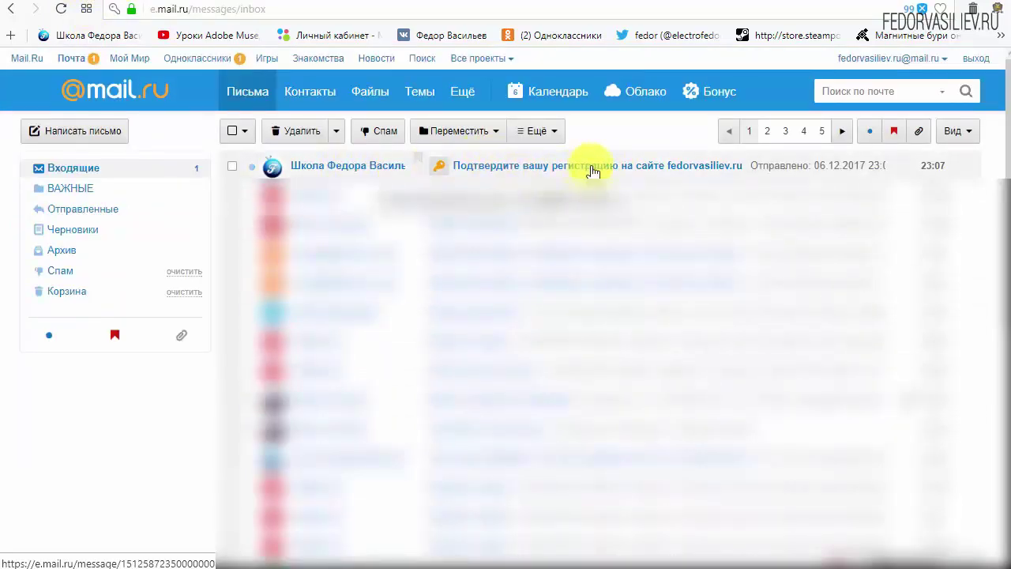
{"action": "left_click", "coordinate": [330, 171]}
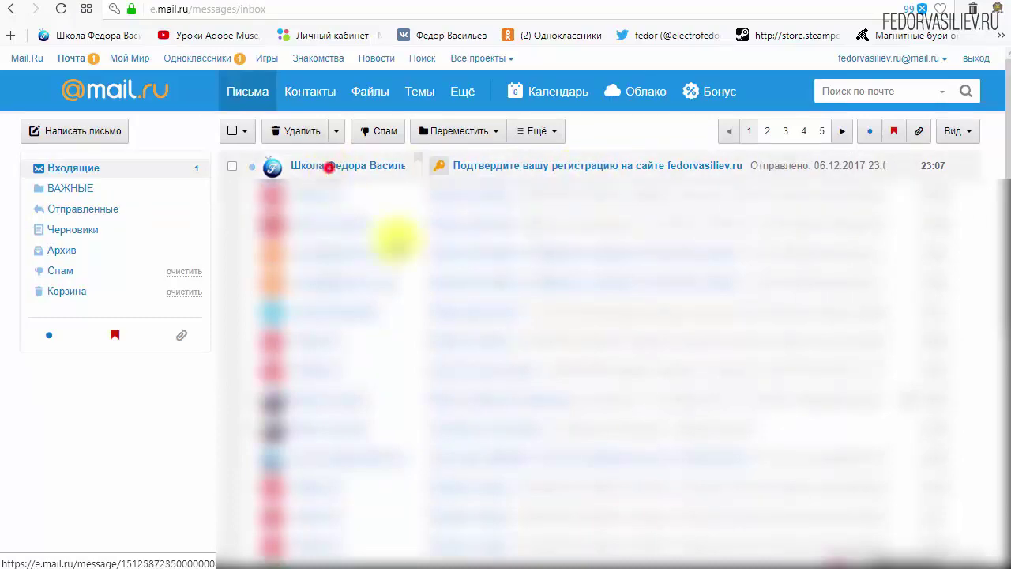
{"action": "scroll", "coordinate": [316, 291], "scroll_direction": "down", "scroll_amount": 3}
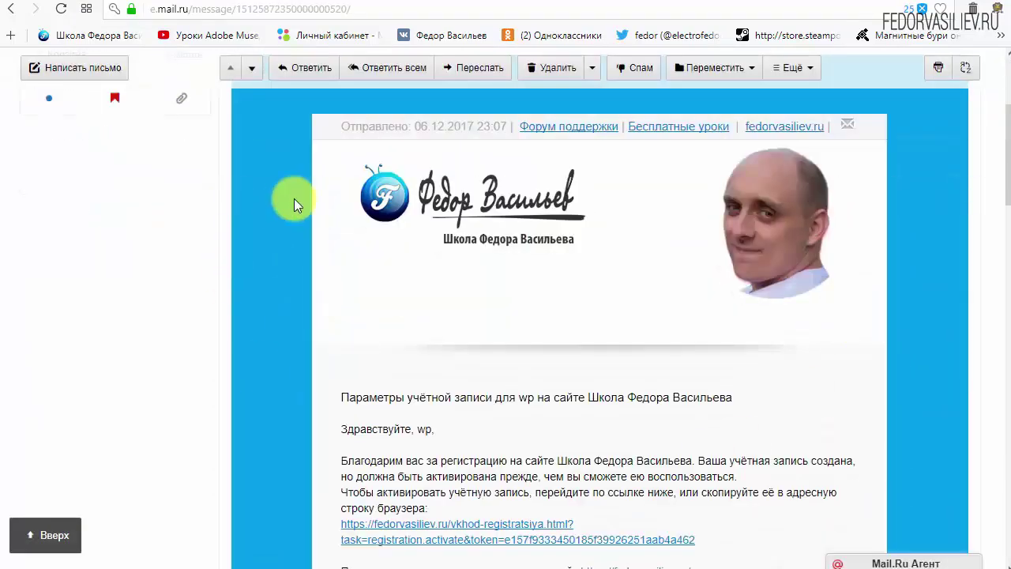
{"action": "scroll", "coordinate": [535, 271], "scroll_direction": "down", "scroll_amount": 3}
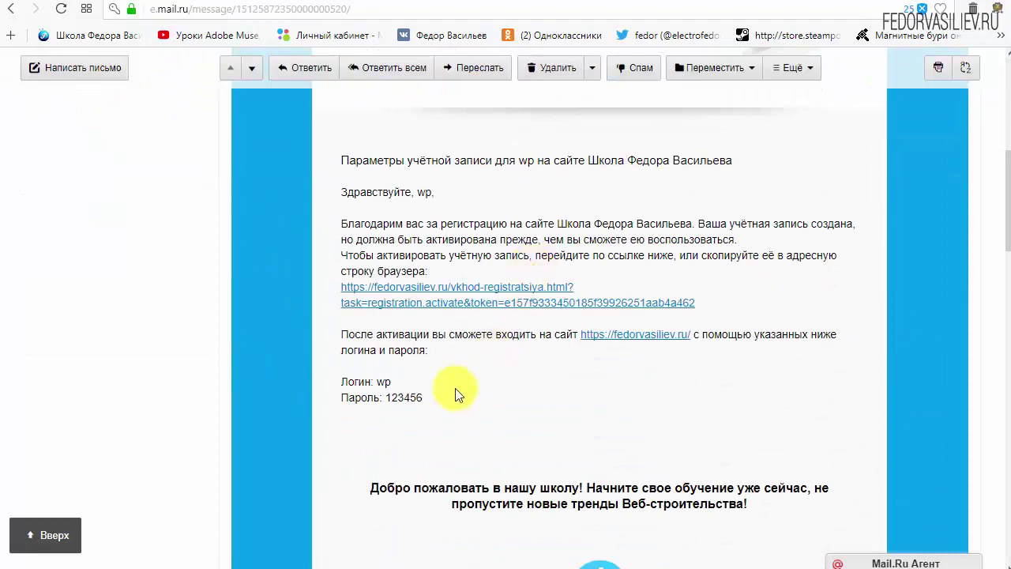
Step: Locate the login details and the account activation link in the email
{"action": "left_click_drag", "start_coordinate": [430, 403], "coordinate": [341, 379]}
{"action": "left_click", "coordinate": [517, 386]}
{"action": "scroll", "coordinate": [510, 377], "scroll_direction": "down", "scroll_amount": 6}
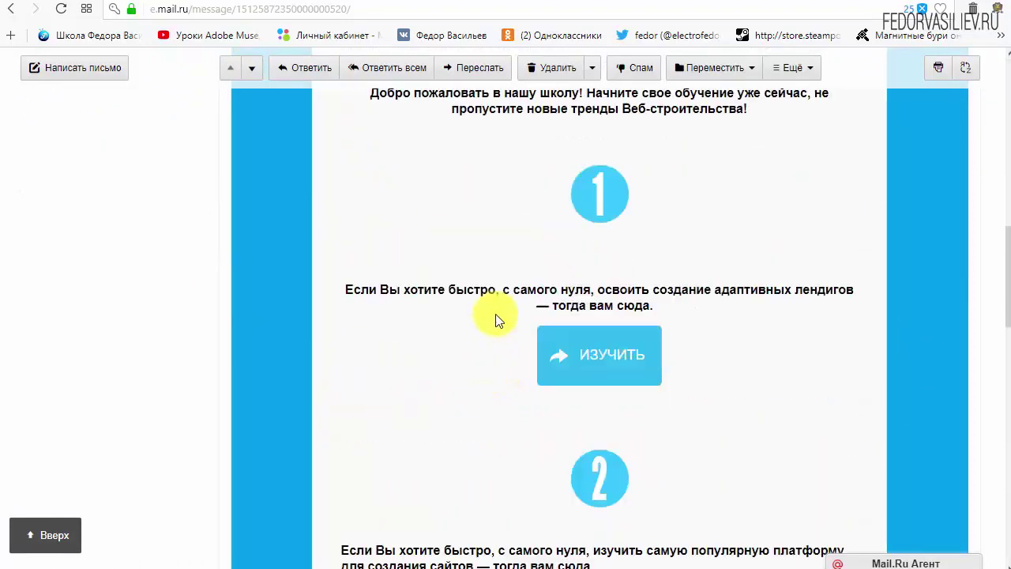
{"action": "scroll", "coordinate": [601, 293], "scroll_direction": "down", "scroll_amount": 3}
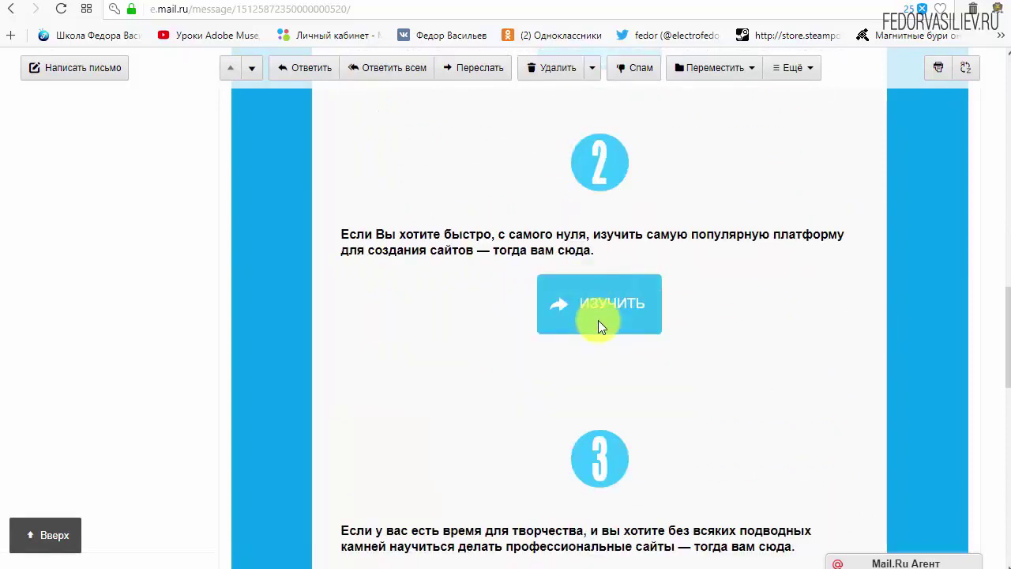
{"action": "scroll", "coordinate": [441, 402], "scroll_direction": "up", "scroll_amount": 6}
{"action": "scroll", "coordinate": [439, 395], "scroll_direction": "up", "scroll_amount": 4}
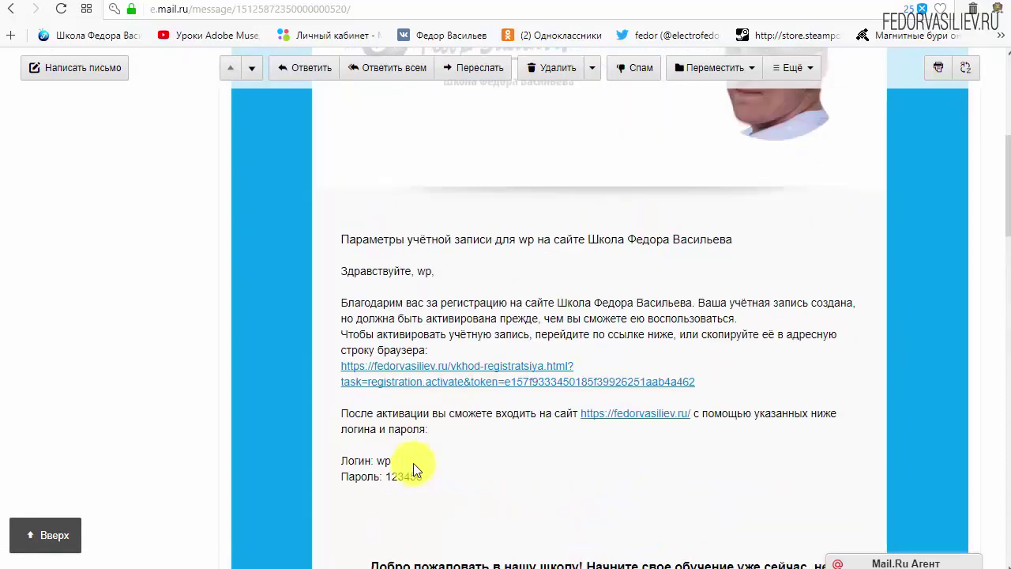
{"action": "left_click_drag", "start_coordinate": [740, 381], "coordinate": [443, 369]}
{"action": "left_click", "coordinate": [652, 356]}
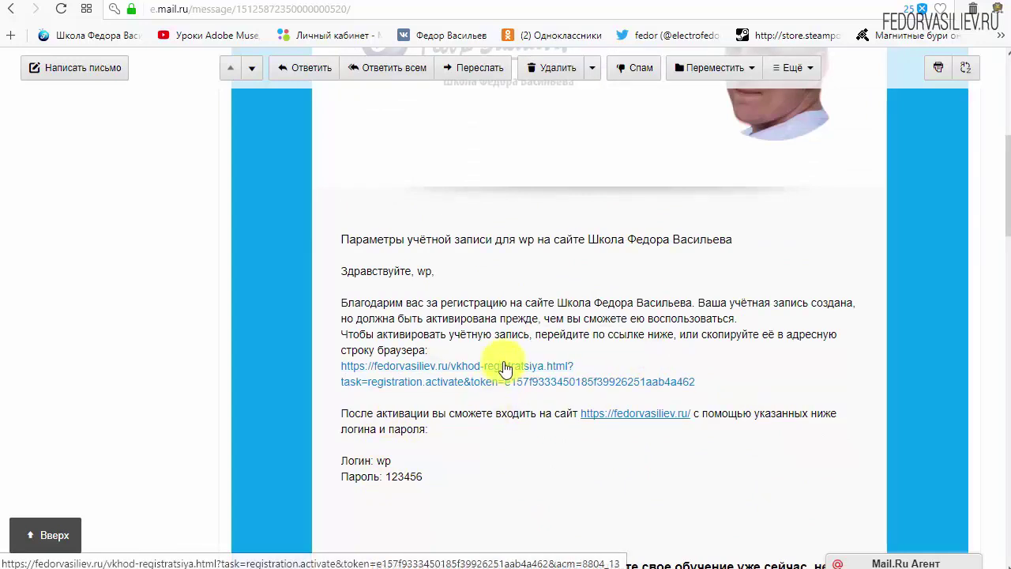
Step: Follow the activation link and confirm the account activation success message on fedorvasiliev.ru
{"action": "left_click", "coordinate": [504, 361]}
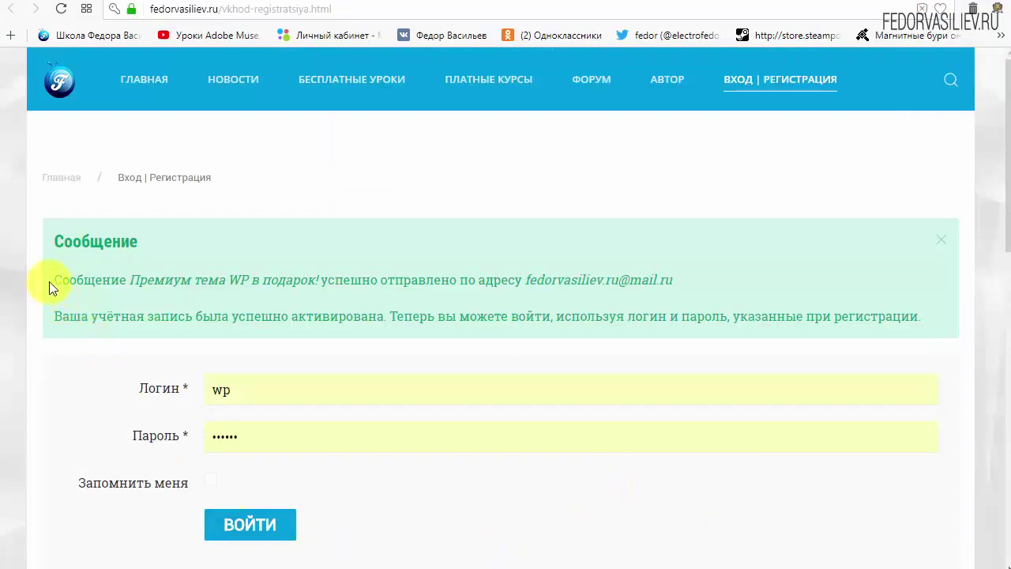
{"action": "left_click_drag", "start_coordinate": [57, 238], "coordinate": [139, 241]}
{"action": "left_click", "coordinate": [186, 240]}
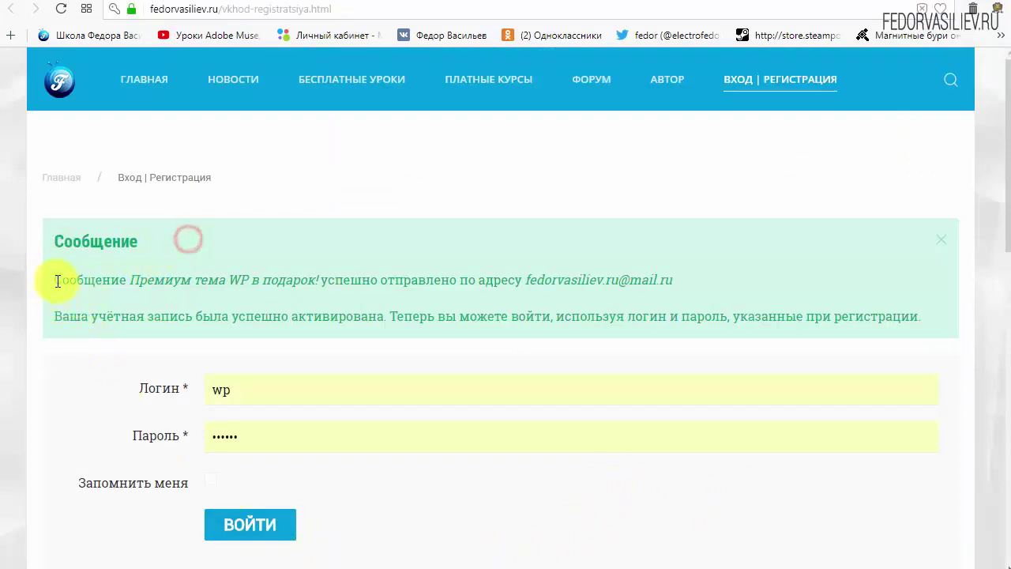
{"action": "left_click_drag", "start_coordinate": [55, 278], "coordinate": [136, 287]}
{"action": "left_click", "coordinate": [118, 282]}
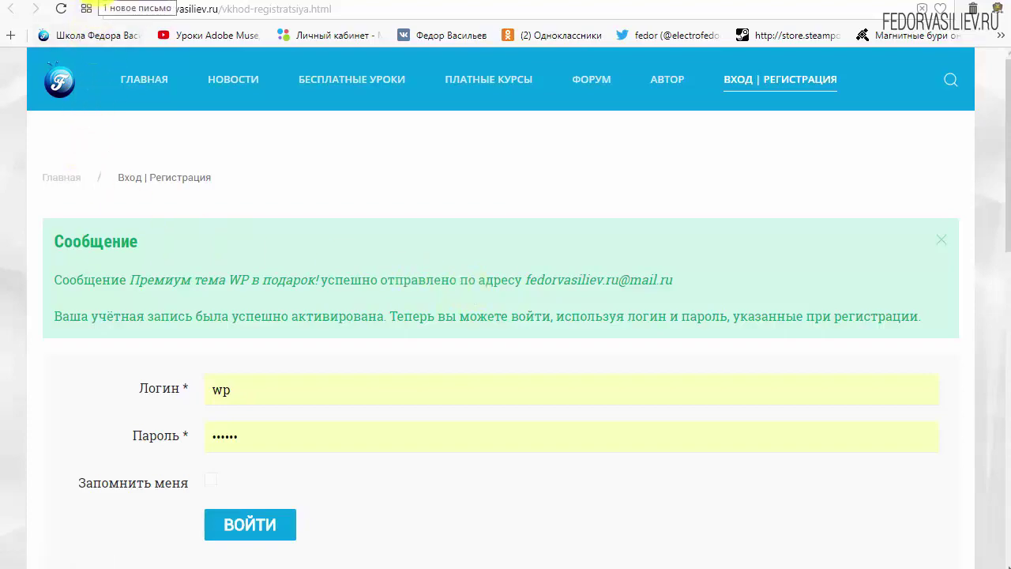
Step: Go back to the Mail.ru Входящие list, now showing the 'Премиум тема WP в подарок!' email
{"action": "left_click", "coordinate": [101, 3]}
{"action": "scroll", "coordinate": [303, 324], "scroll_direction": "up", "scroll_amount": 5}
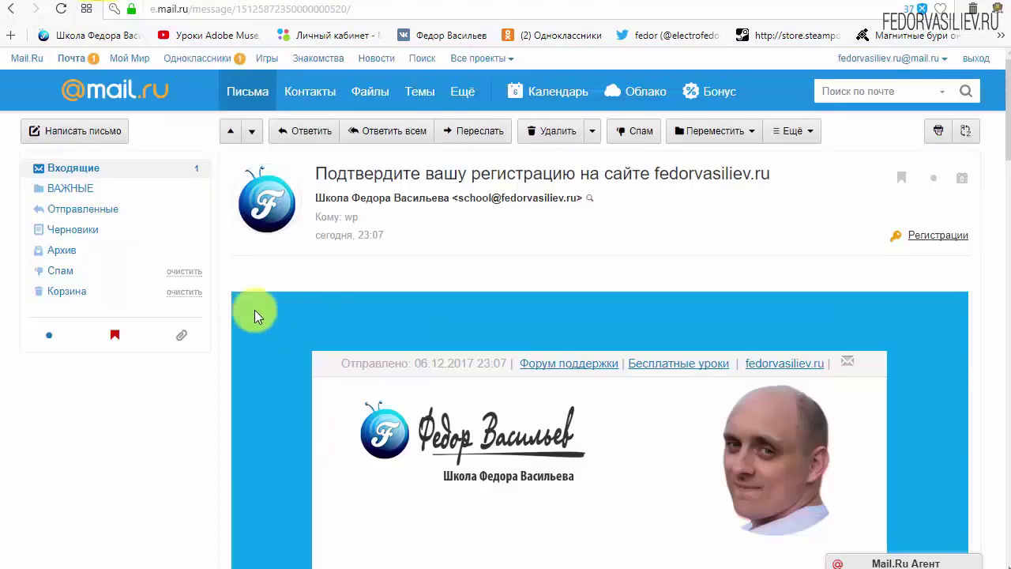
{"action": "left_click", "coordinate": [83, 168]}
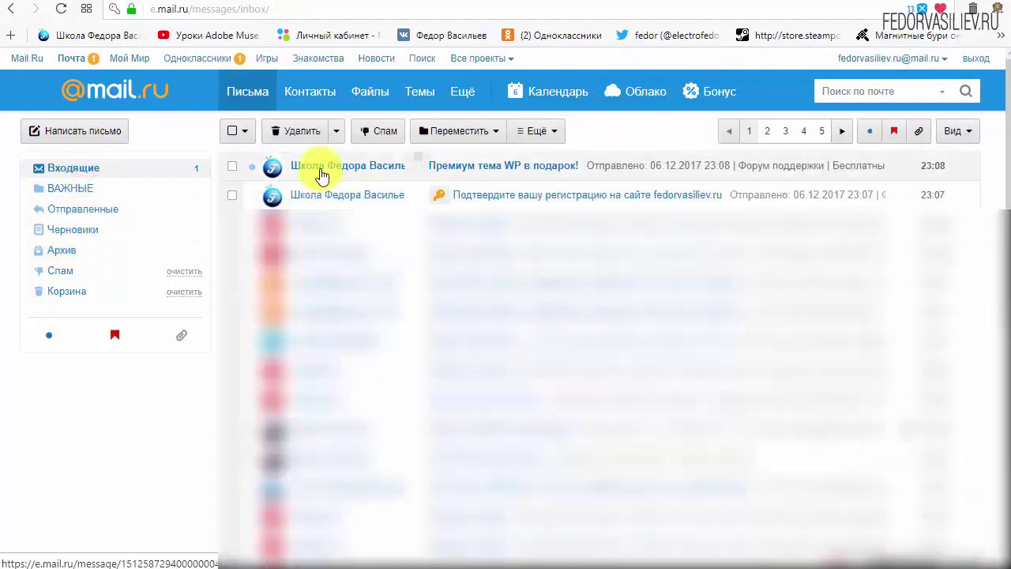